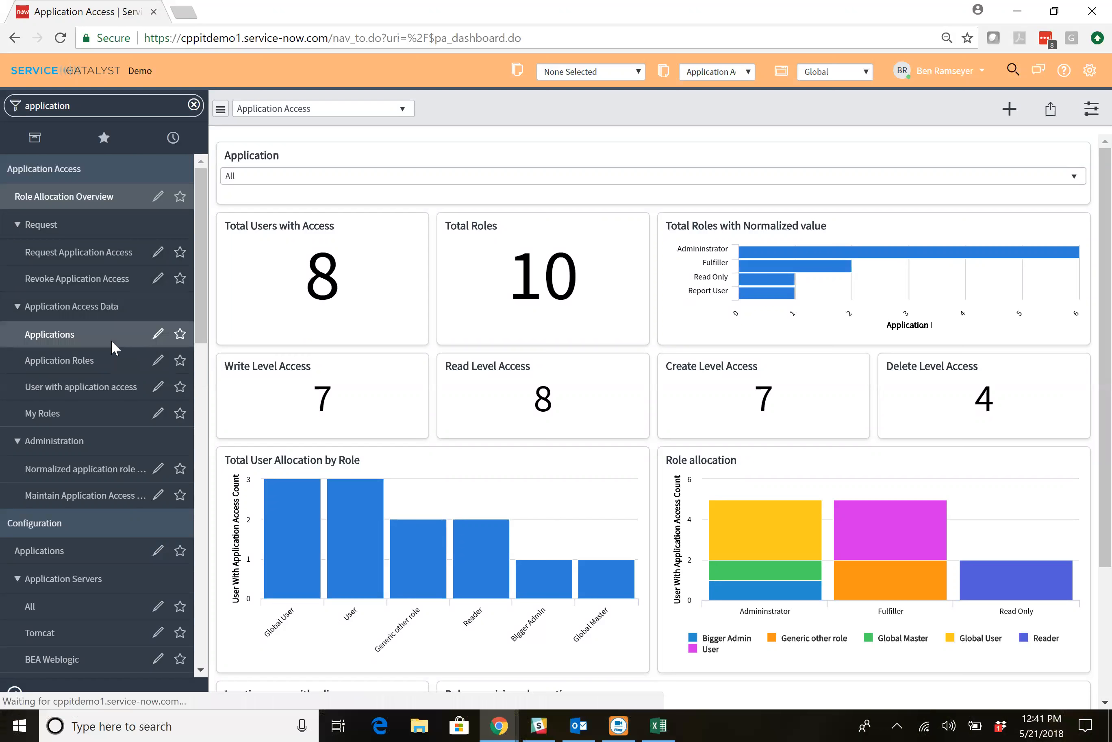
Start a new application role for the Clarity application with system role name Employee and normalized role name Fulfiller.
{"action": "left_click", "coordinate": [110, 339]}
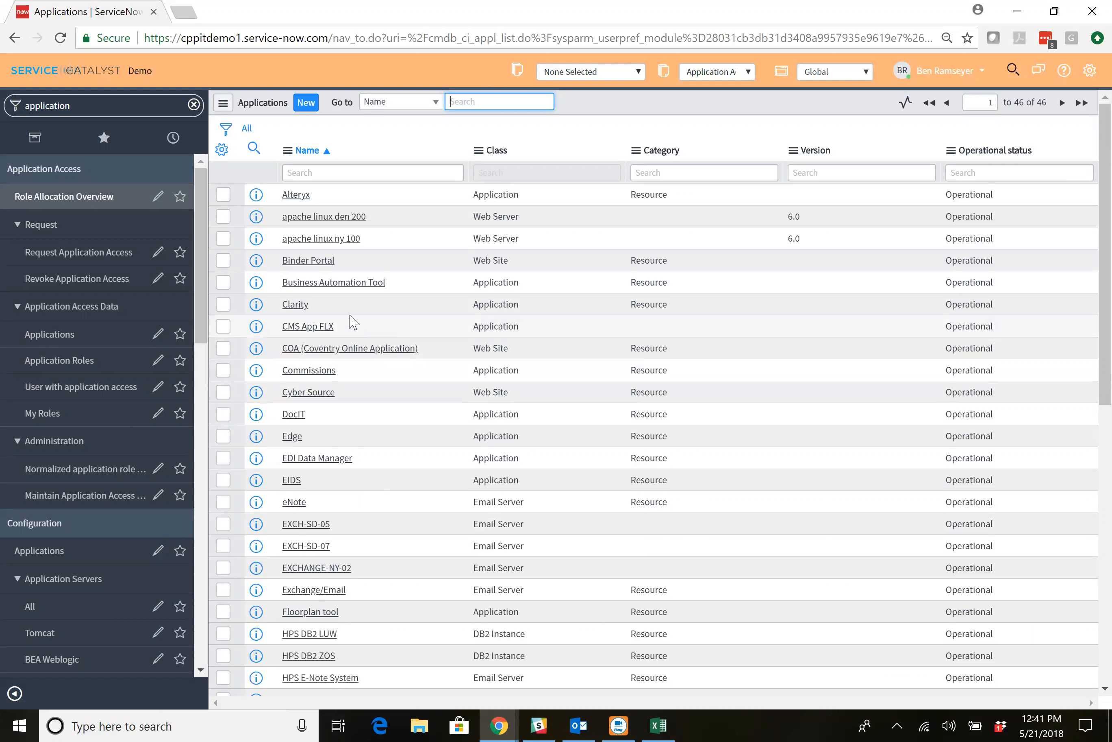
{"action": "left_click", "coordinate": [302, 308]}
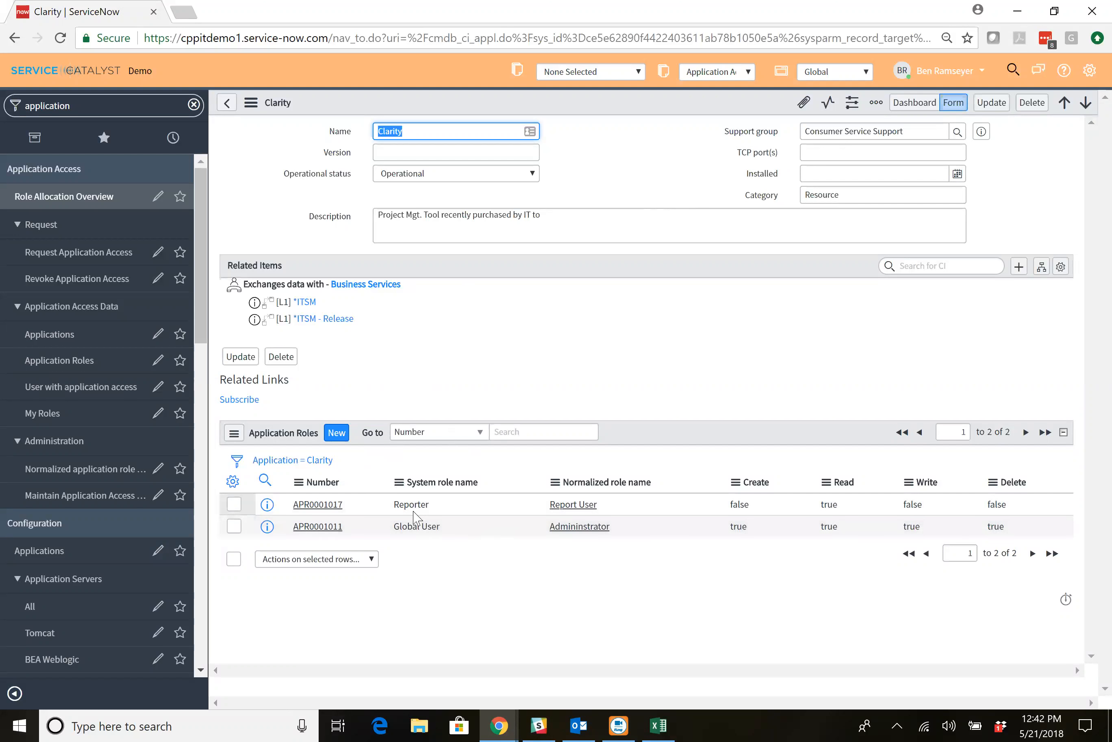
{"action": "left_click", "coordinate": [336, 432]}
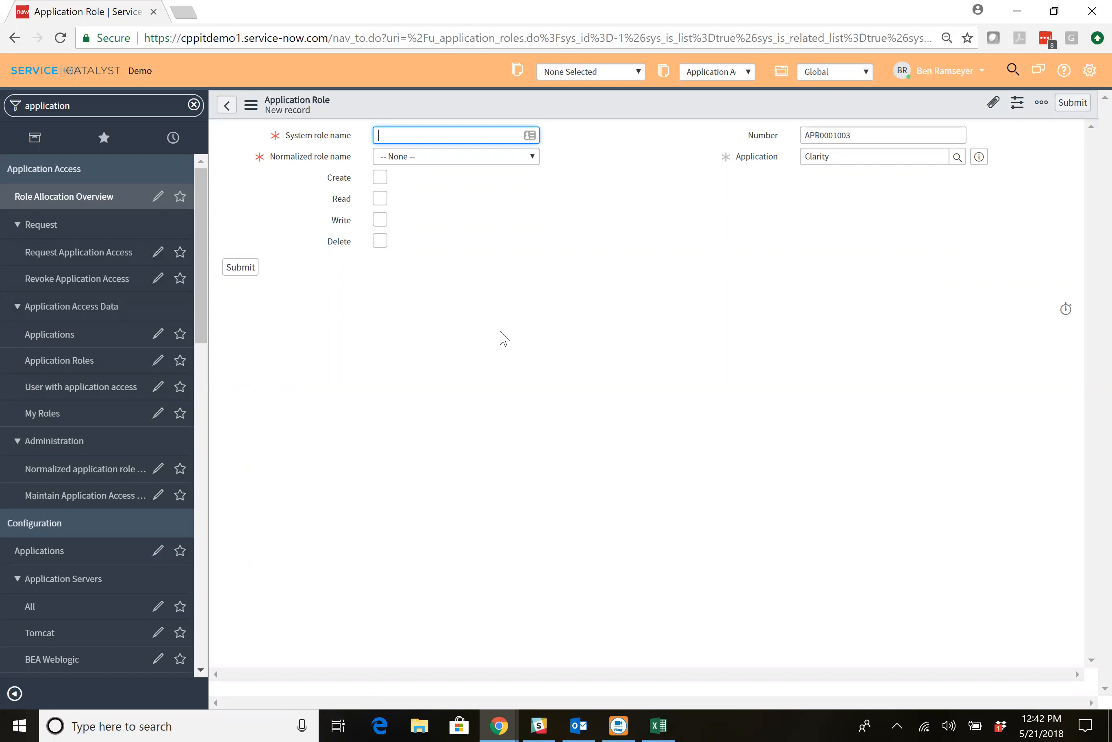
{"action": "type", "text": "Employee"}
{"action": "left_click", "coordinate": [458, 169]}
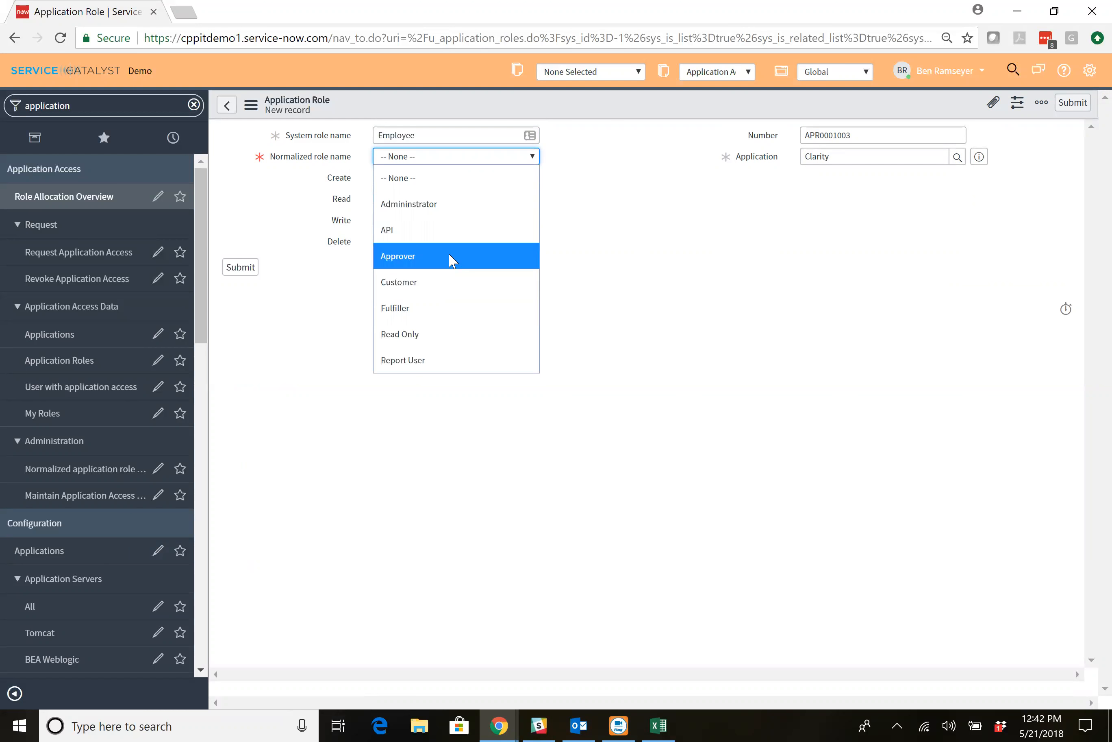
{"action": "left_click", "coordinate": [443, 306]}
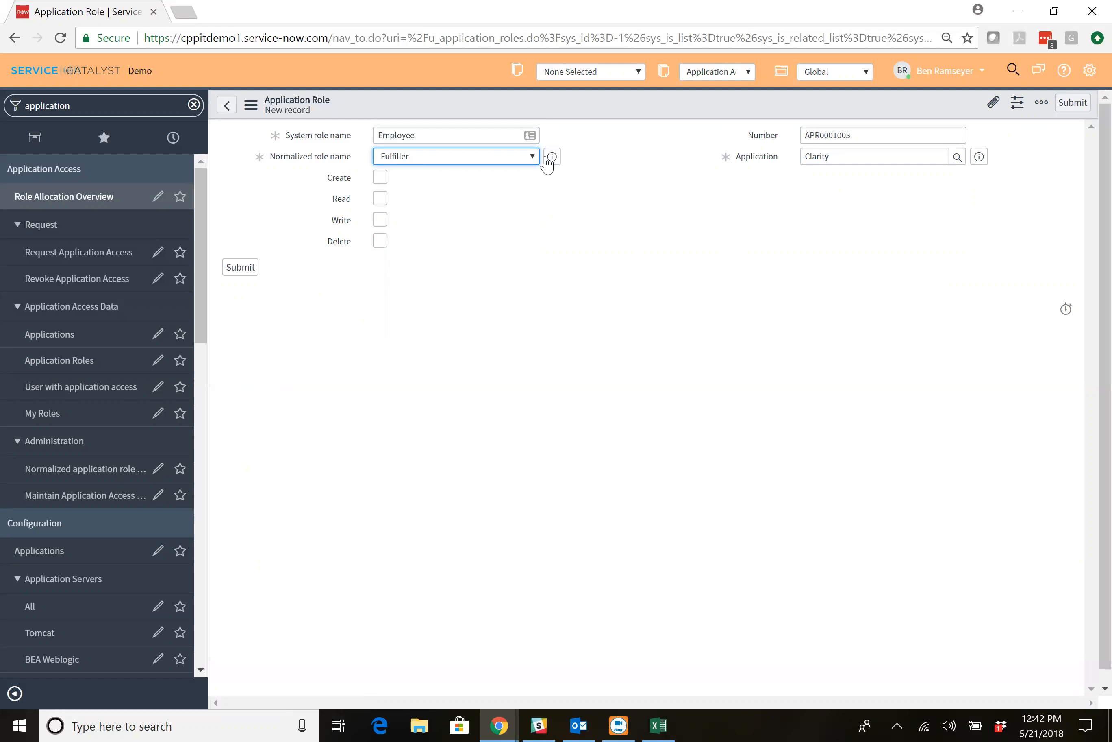
Grant the Employee role the Create, Read and Write permissions and save the record.
{"action": "mouse_move", "coordinate": [550, 163]}
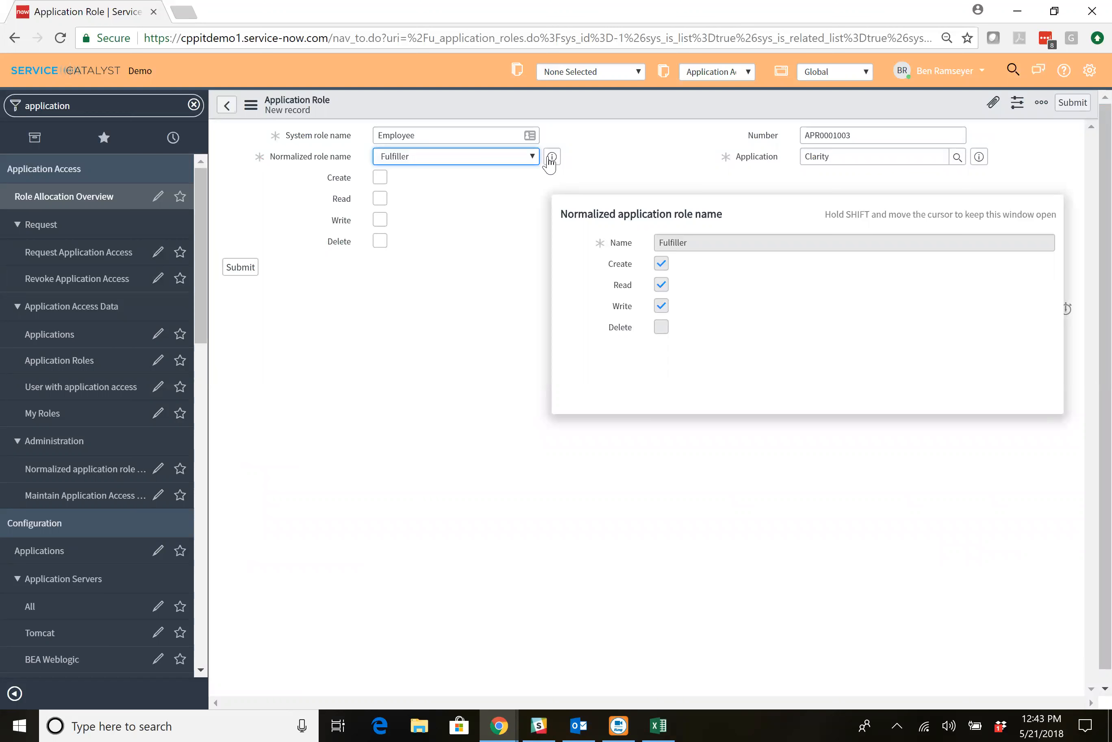
{"action": "left_click", "coordinate": [381, 178]}
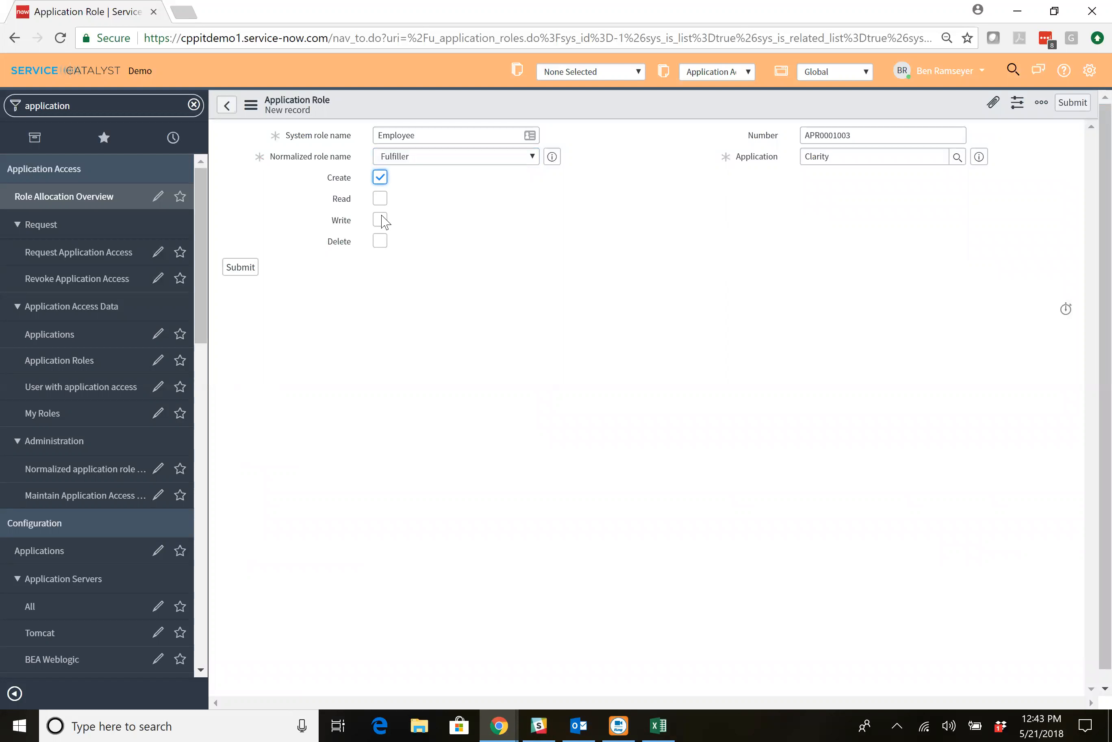
{"action": "left_click", "coordinate": [381, 198]}
{"action": "left_click", "coordinate": [381, 219]}
{"action": "right_click", "coordinate": [546, 101]}
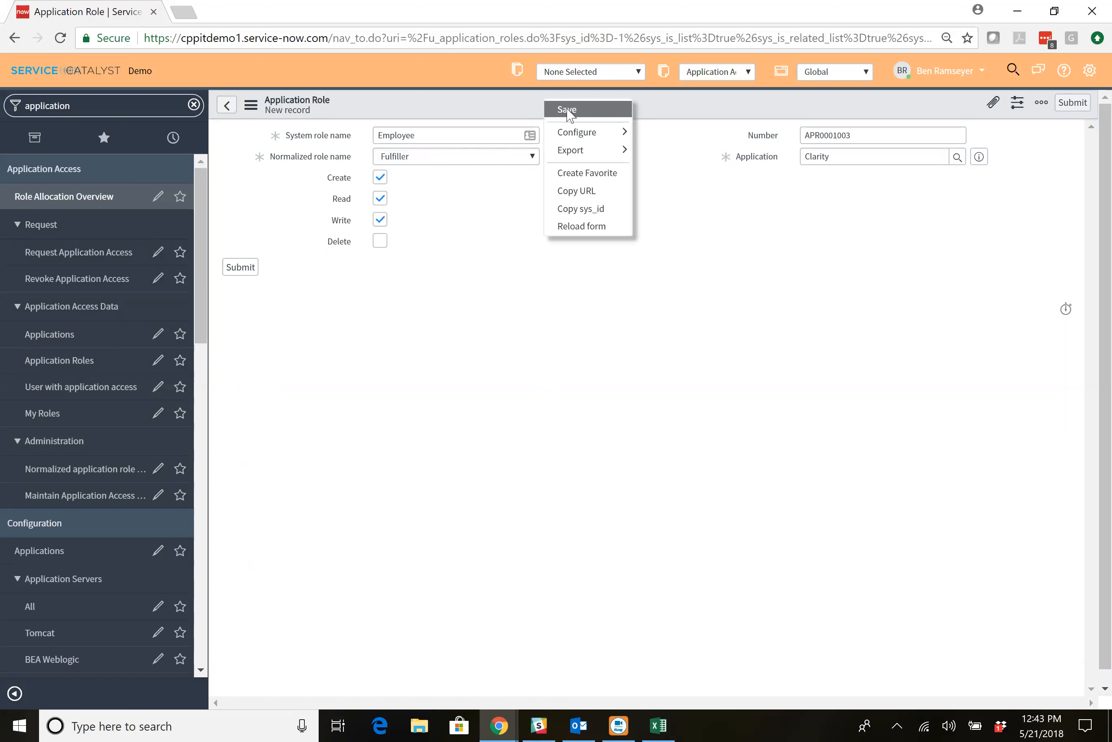
{"action": "left_click", "coordinate": [567, 109]}
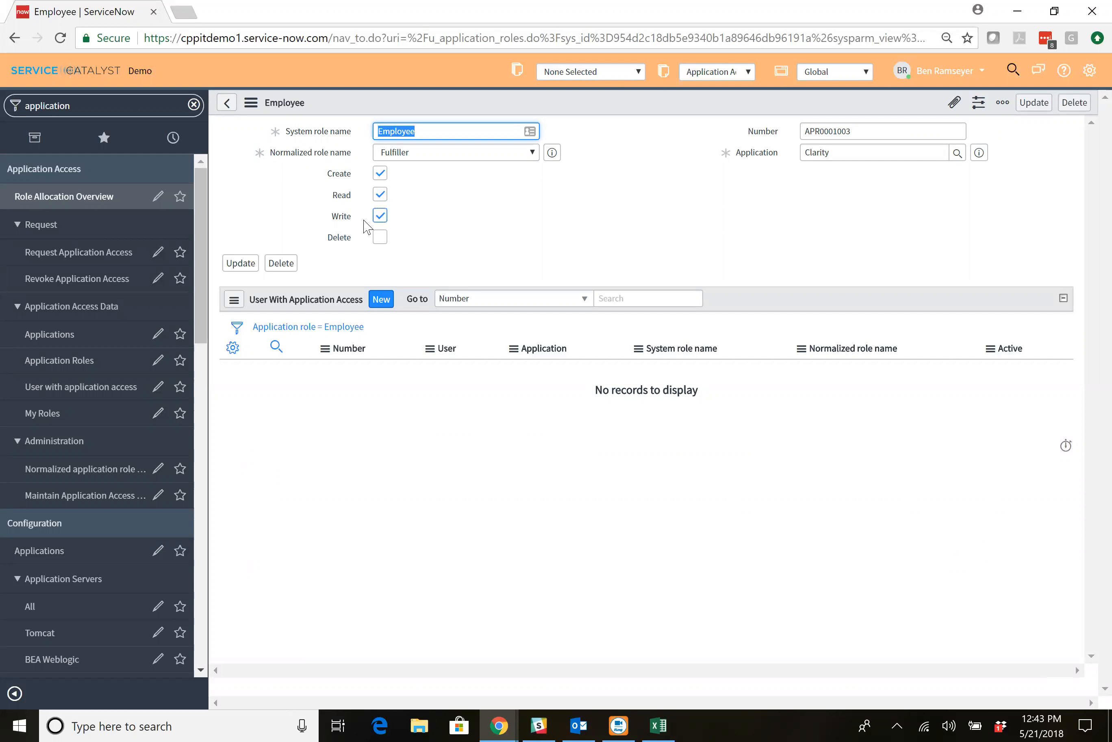
View the list of normalized application role names and their permissions.
{"action": "left_click", "coordinate": [98, 466]}
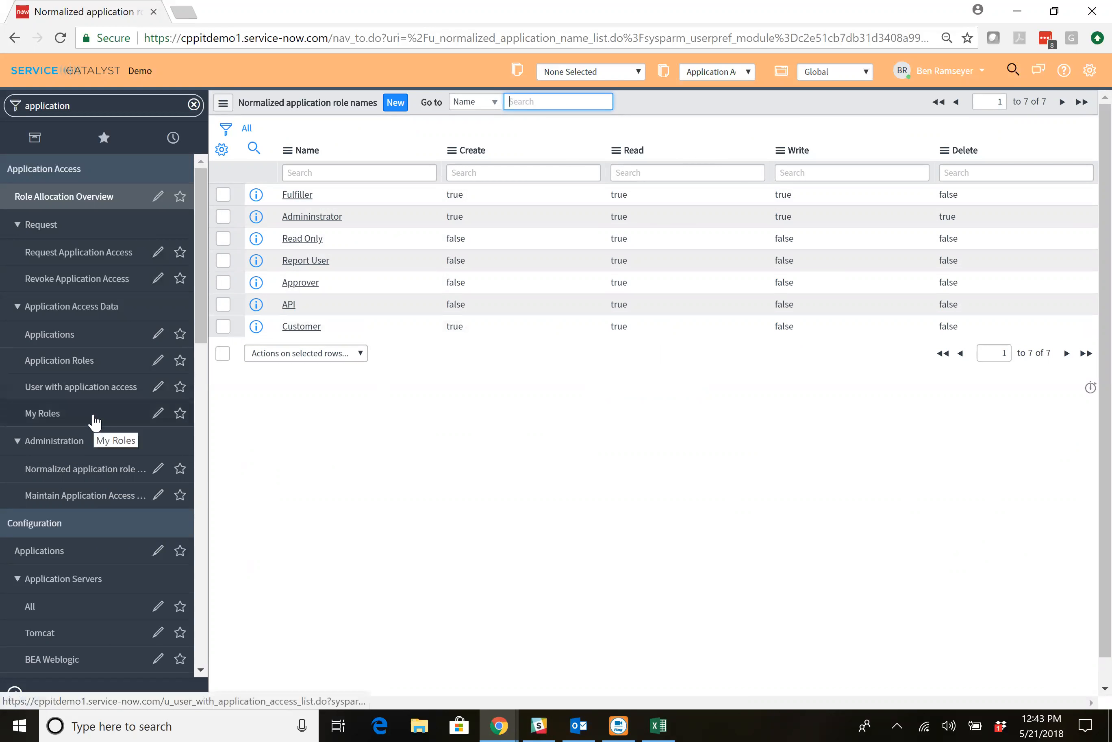
Submit an application access request for the Clarity application with the Employee system role.
{"action": "left_click", "coordinate": [107, 260]}
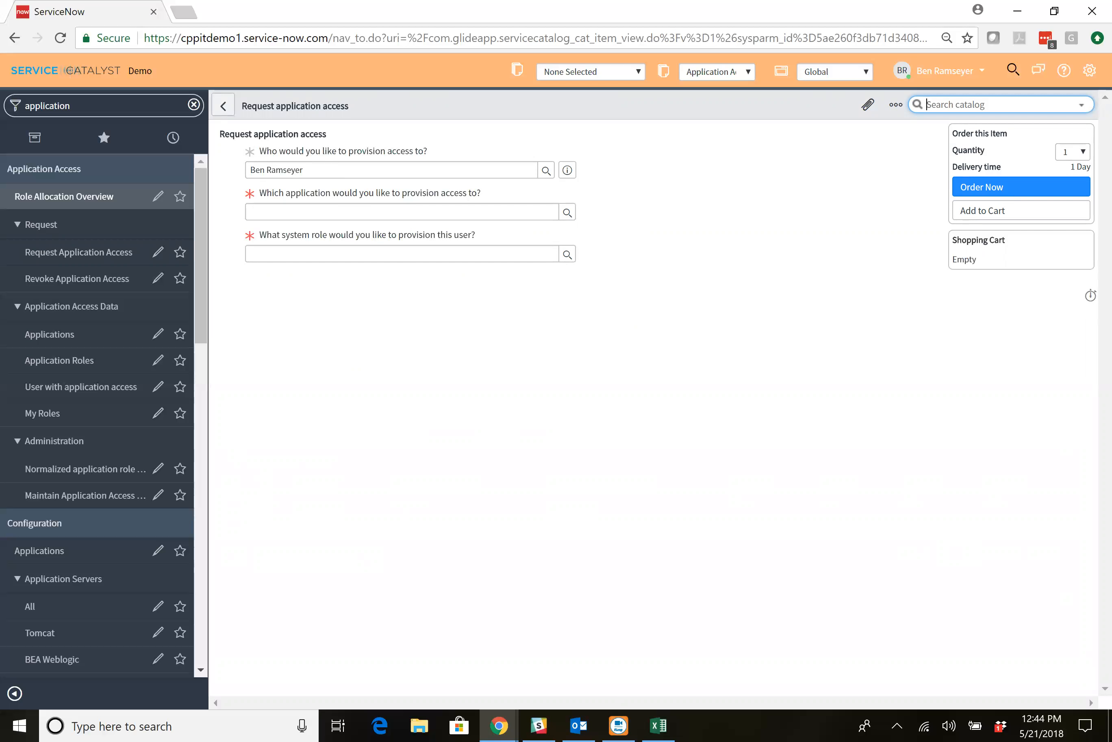
{"action": "left_click", "coordinate": [354, 212]}
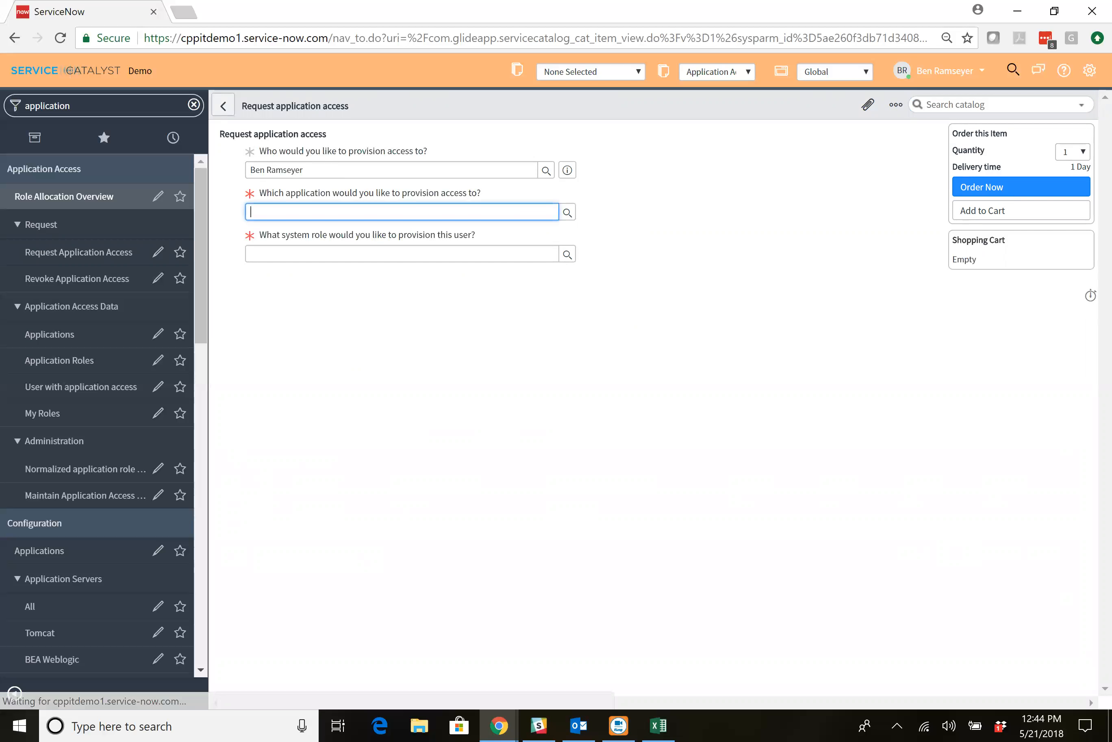
{"action": "left_click", "coordinate": [567, 213]}
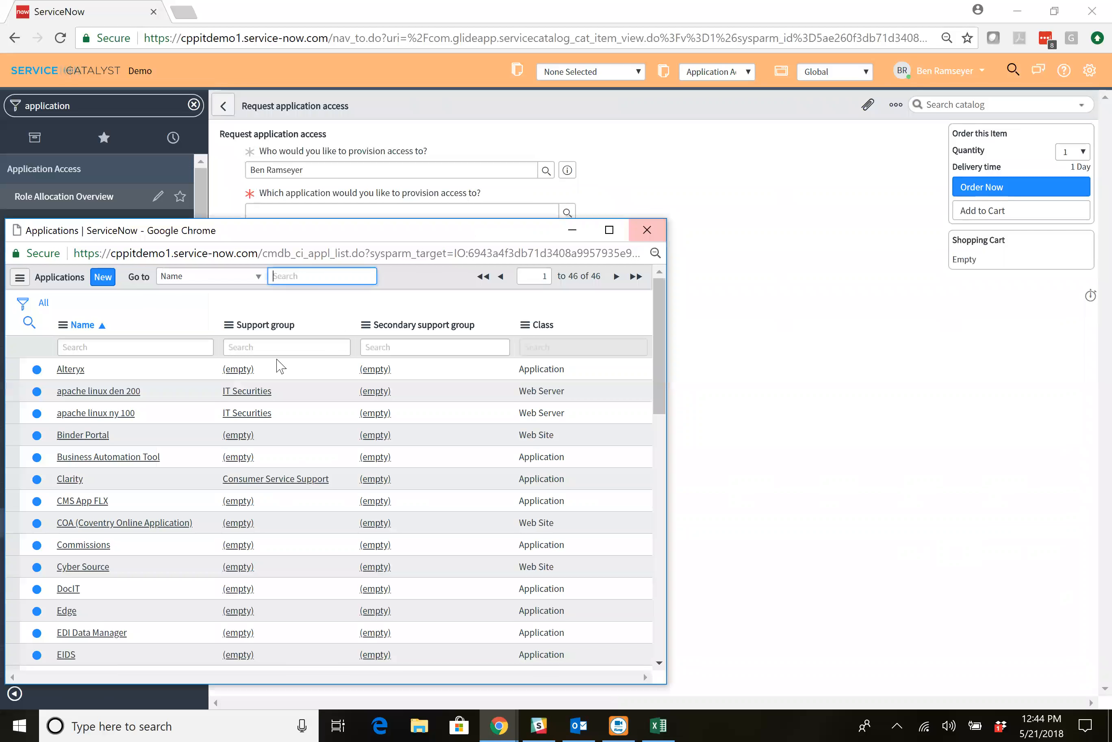
{"action": "left_click", "coordinate": [70, 479]}
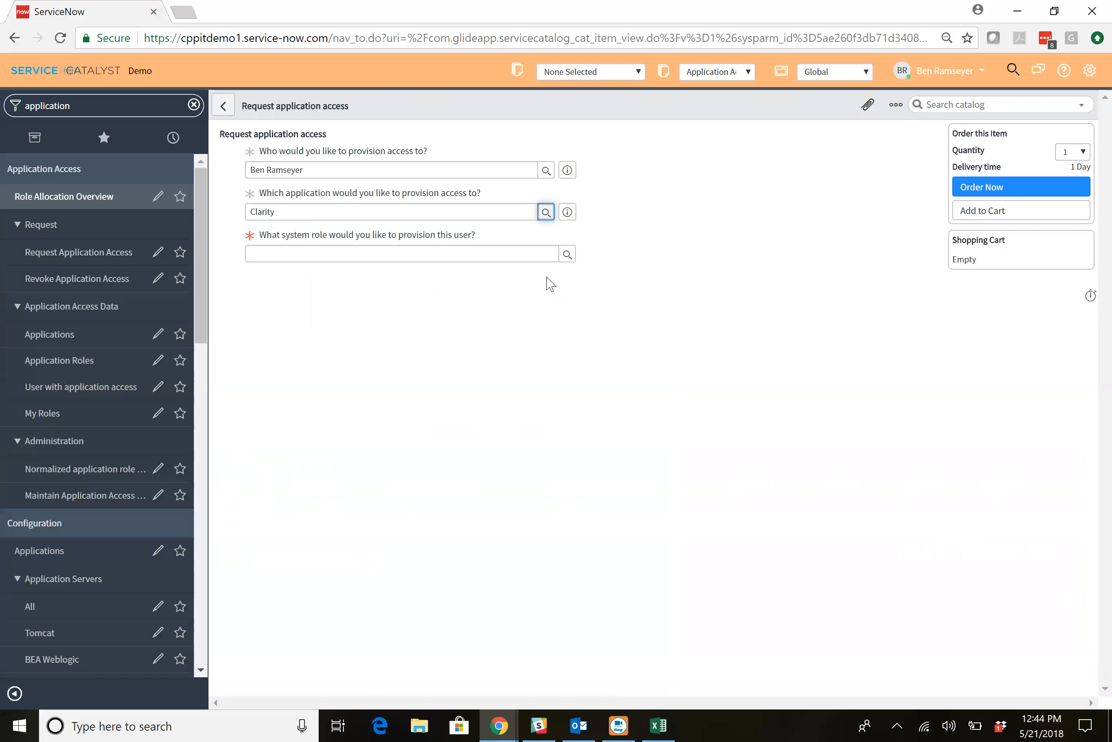
{"action": "left_click", "coordinate": [568, 255]}
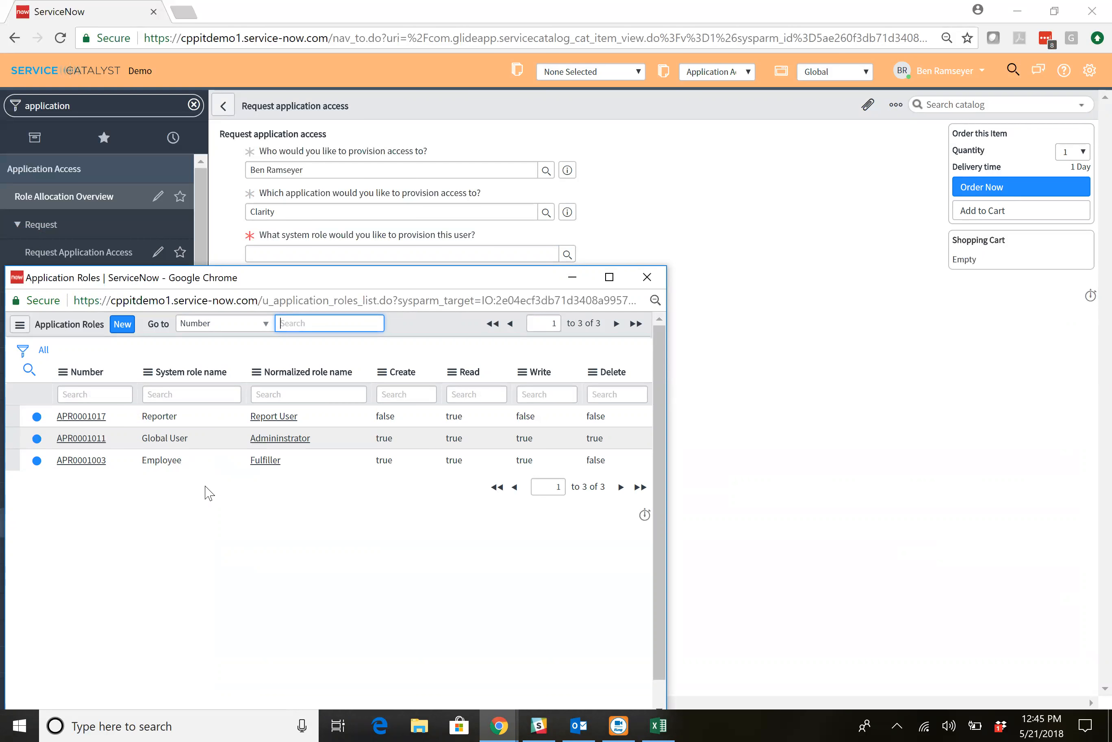
{"action": "left_click", "coordinate": [98, 462]}
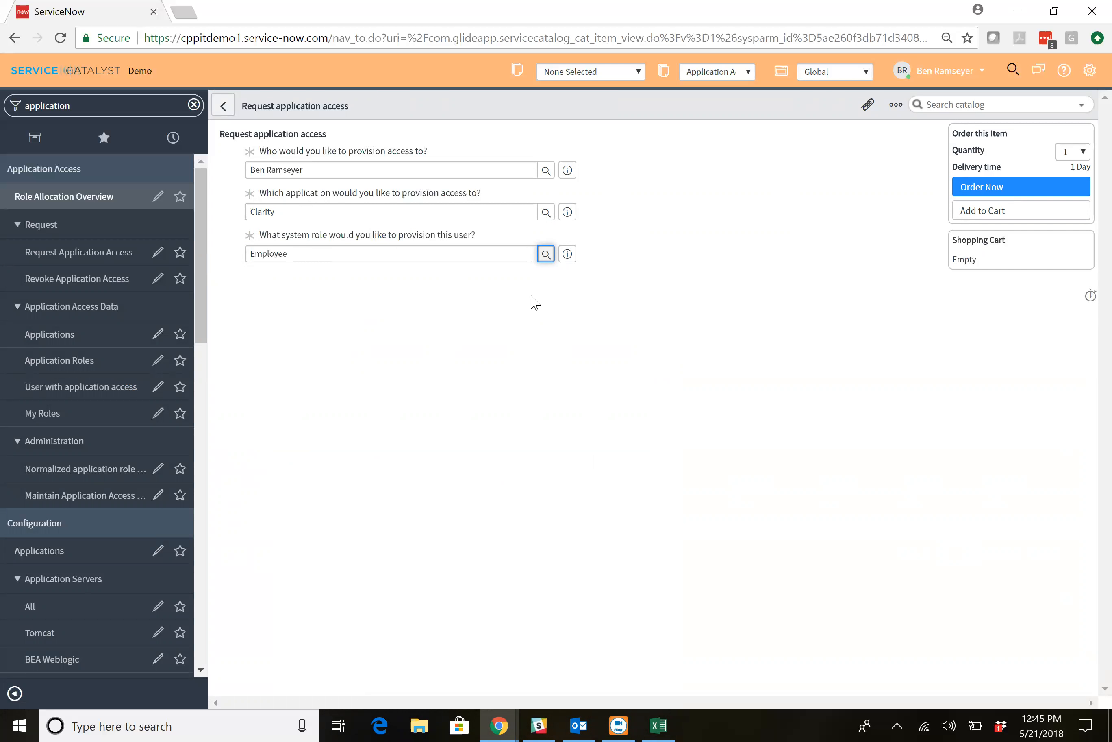
{"action": "left_click", "coordinate": [980, 191]}
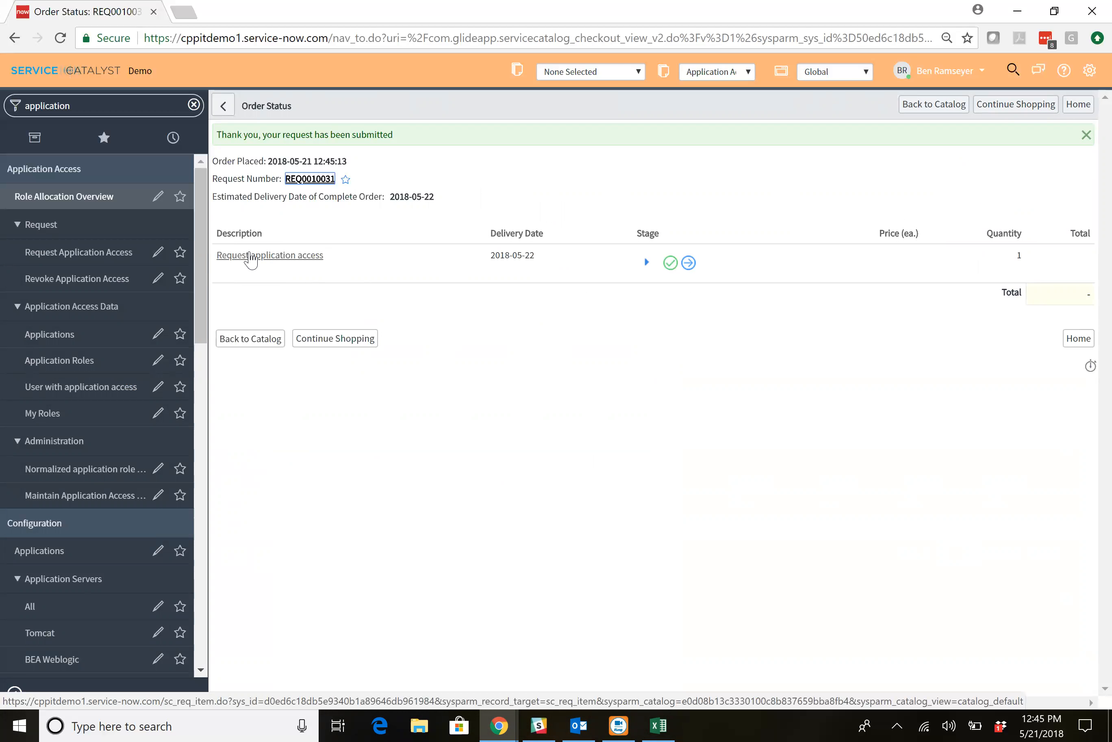
Open the requested item from the order, review its variables and catalog task, and show its workflow.
{"action": "left_click", "coordinate": [251, 258]}
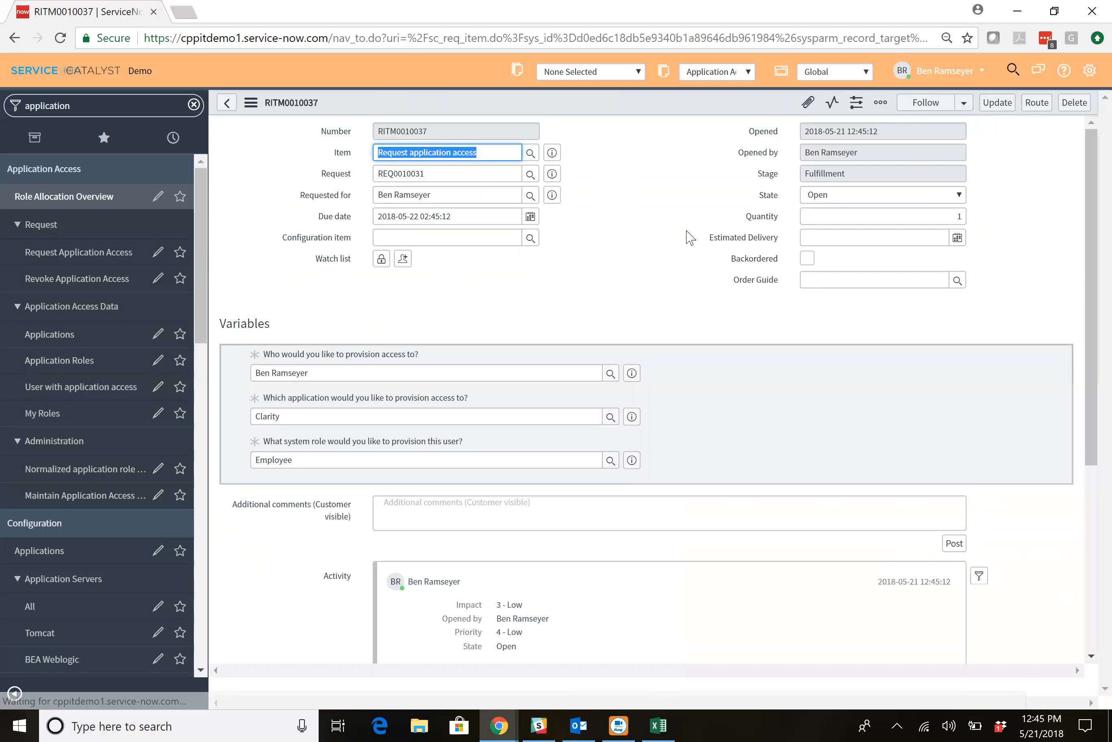
{"action": "scroll", "coordinate": [689, 237], "scroll_direction": "down", "scroll_amount": 5}
{"action": "scroll", "coordinate": [689, 237], "scroll_direction": "up", "scroll_amount": 5}
{"action": "scroll", "coordinate": [689, 237], "scroll_direction": "down", "scroll_amount": 6}
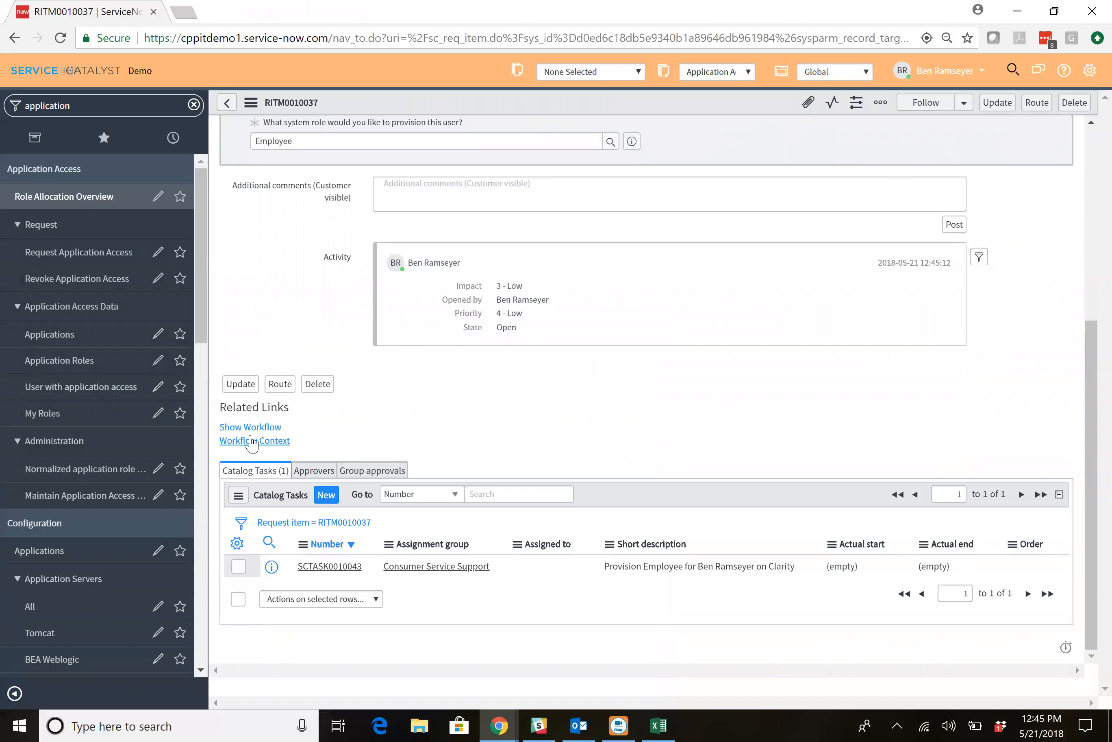
{"action": "left_click", "coordinate": [254, 427]}
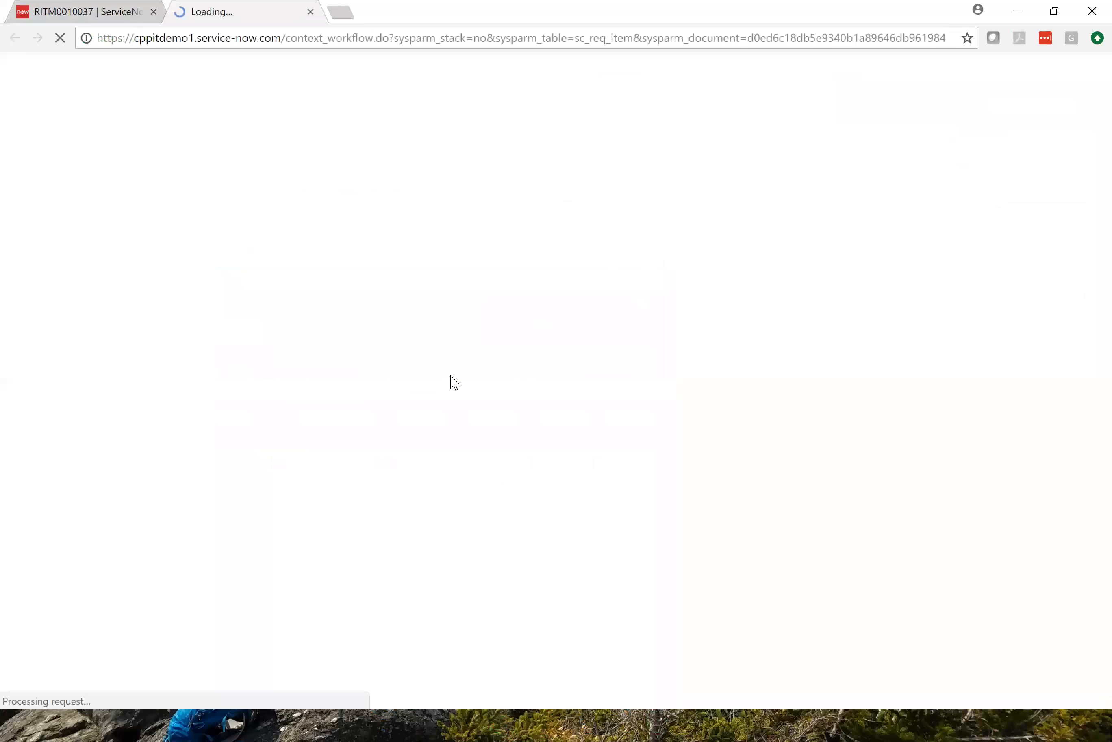
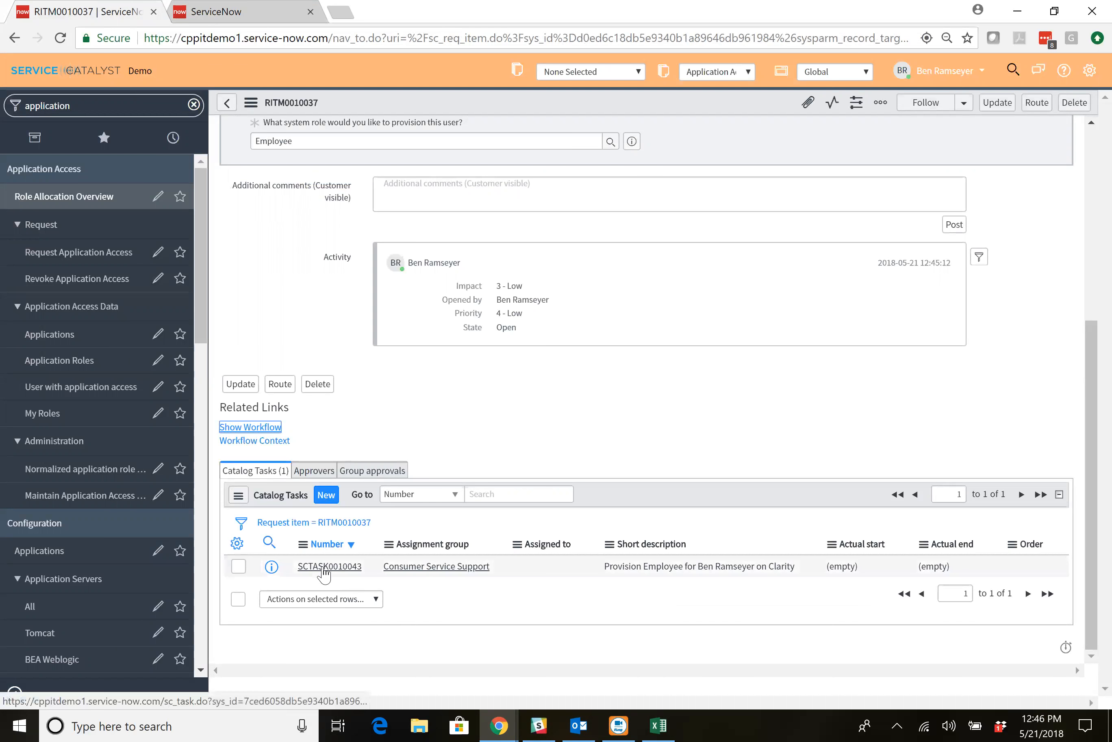
Open the request's catalog task for provisioning the Clarity Employee role, set its state to Closed Complete and save the update.
{"action": "left_click", "coordinate": [324, 569]}
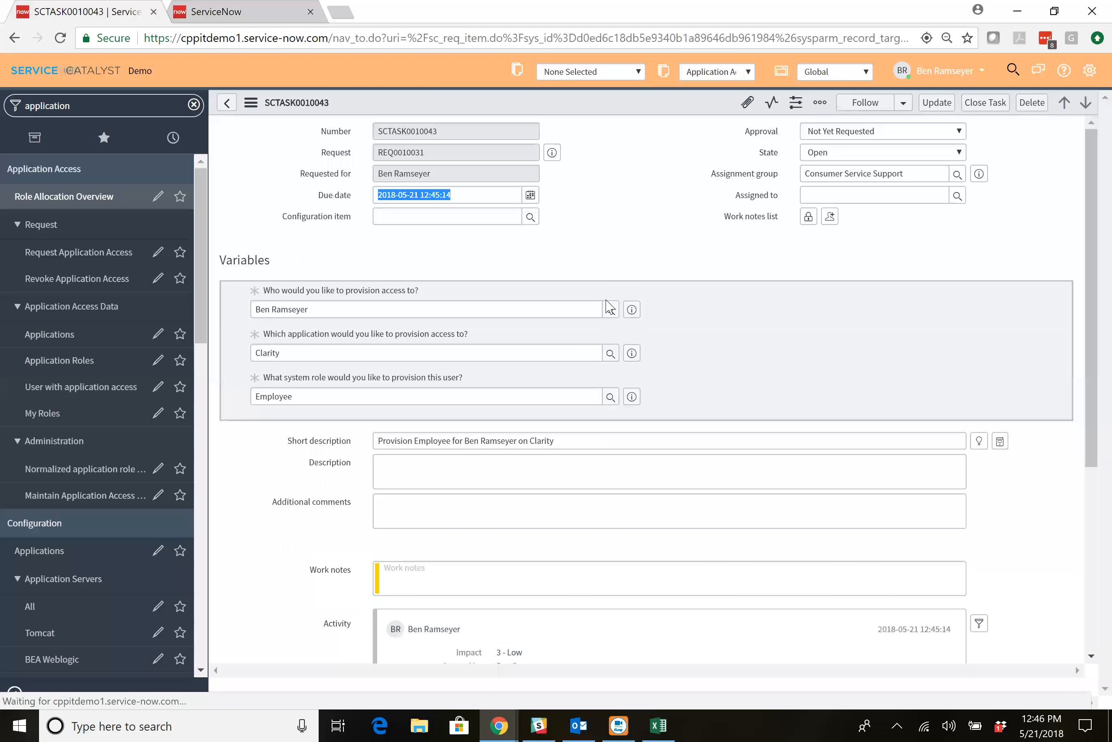
{"action": "left_click", "coordinate": [861, 195]}
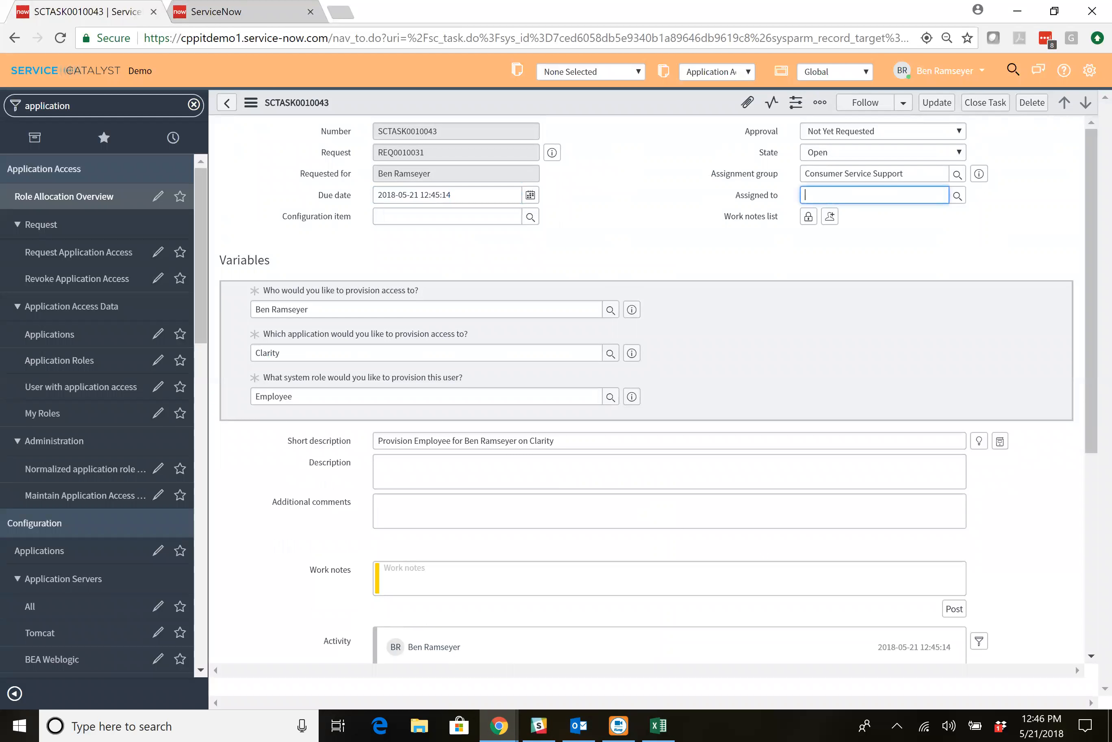
{"action": "type", "text": "**"}
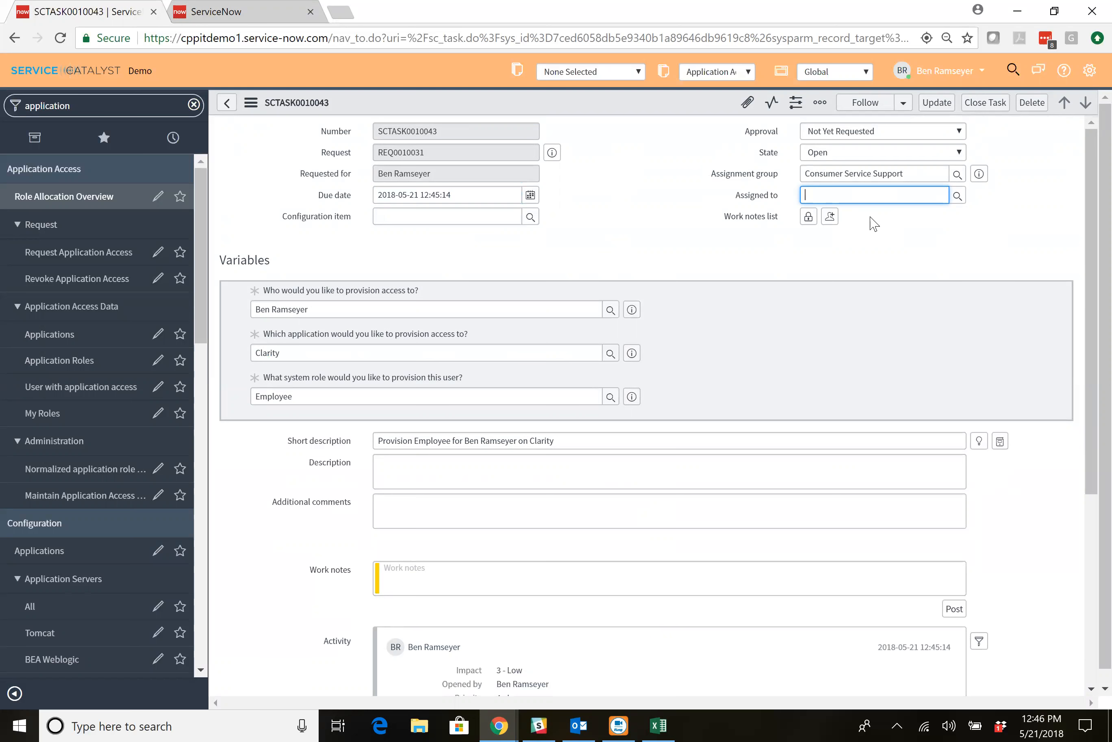
{"action": "left_click", "coordinate": [980, 235]}
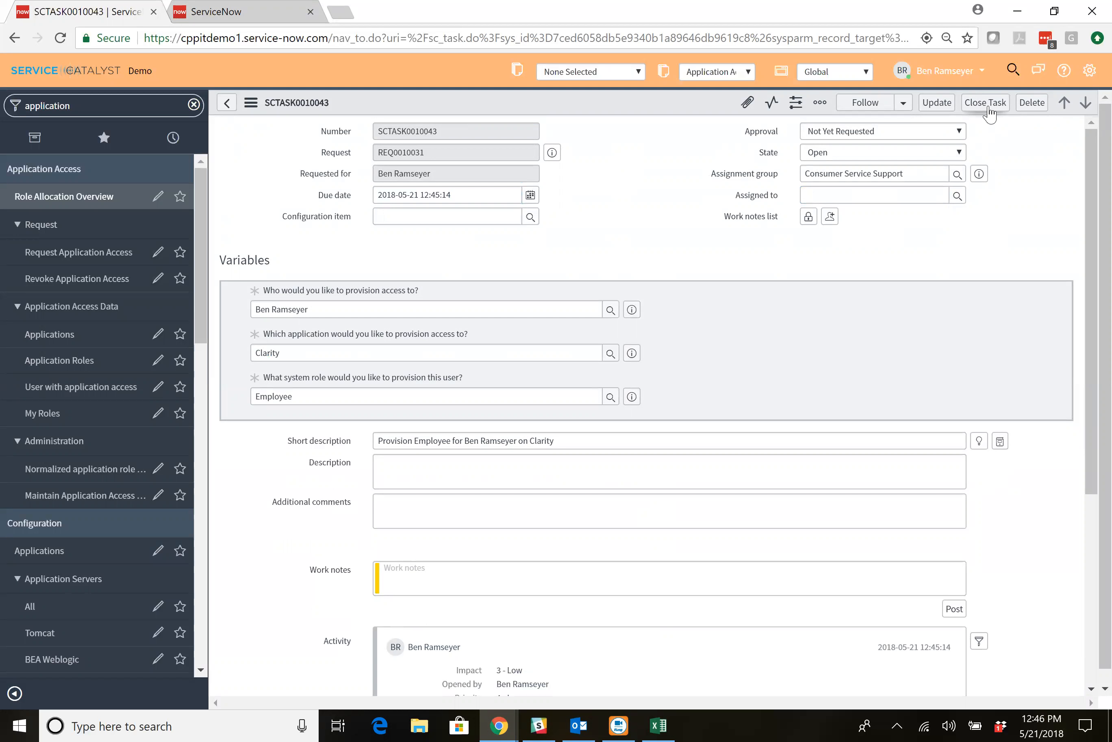
{"action": "left_click", "coordinate": [955, 153]}
{"action": "left_click", "coordinate": [951, 257]}
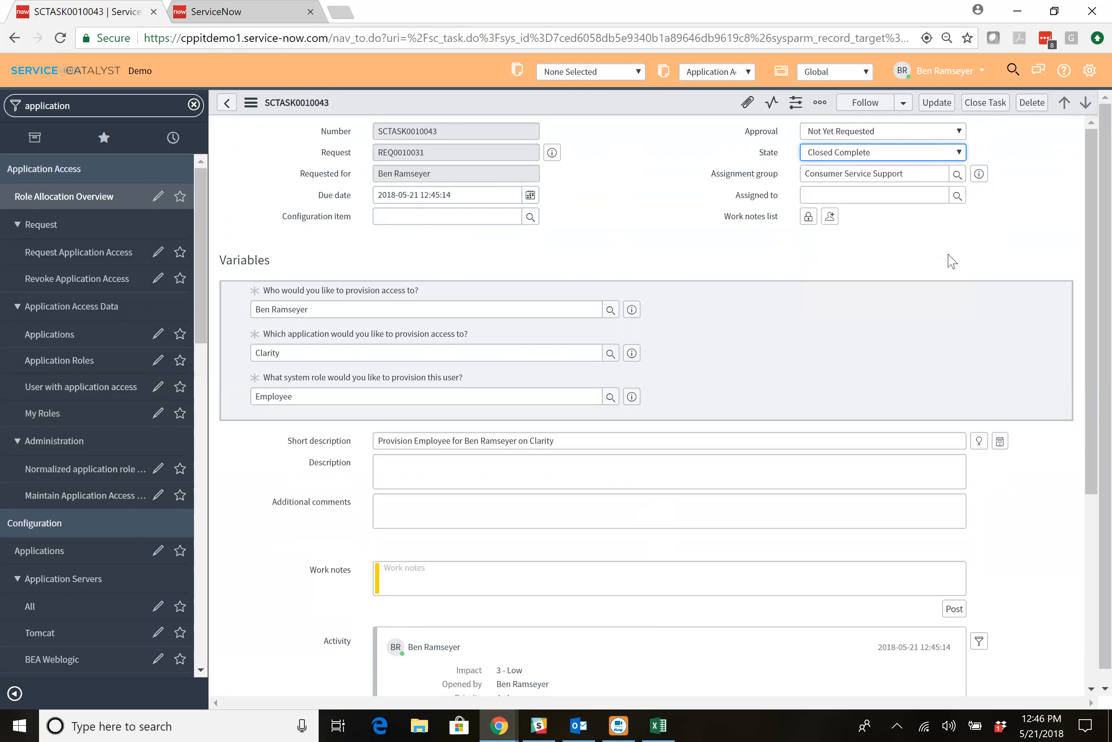
{"action": "left_click", "coordinate": [937, 103]}
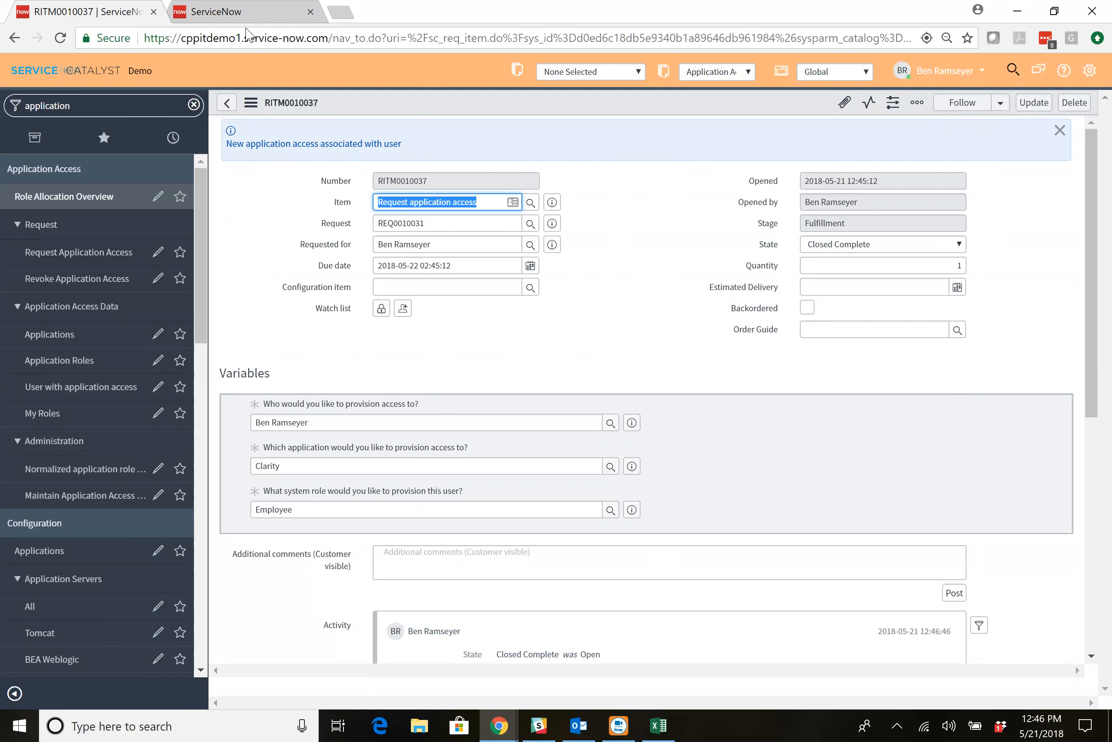
Refresh the access request's workflow diagram to check its progress, and return to the requested item.
{"action": "left_click", "coordinate": [213, 13]}
{"action": "left_click", "coordinate": [1058, 95]}
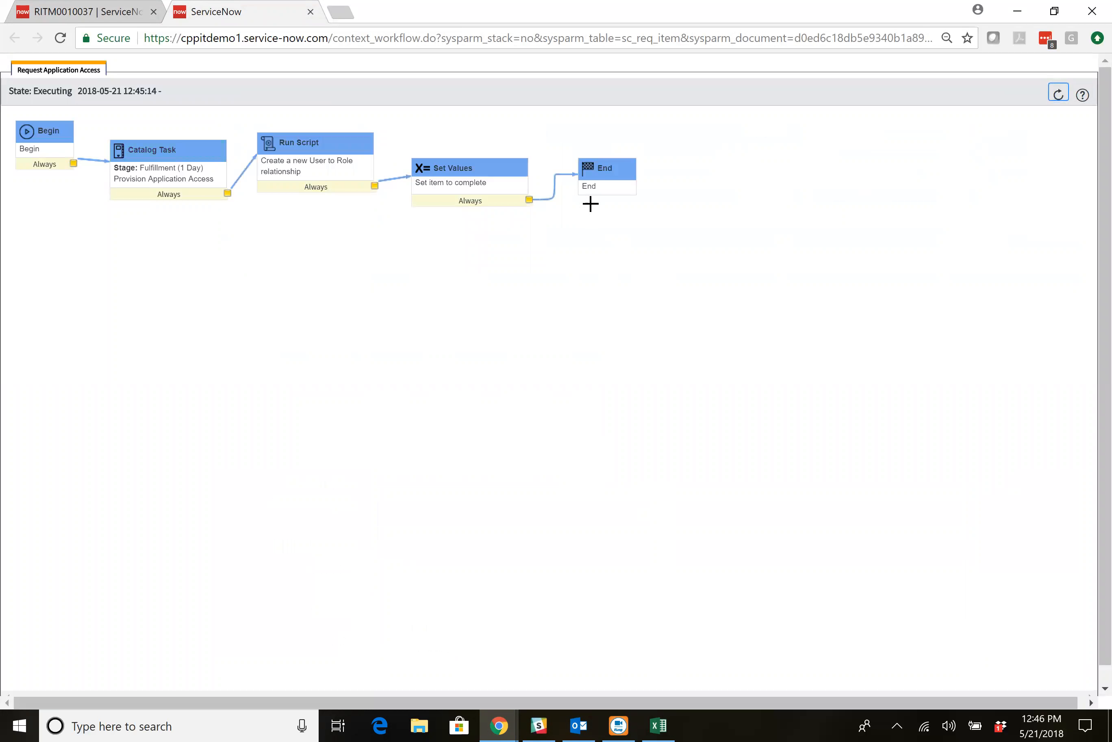
{"action": "left_click", "coordinate": [86, 12]}
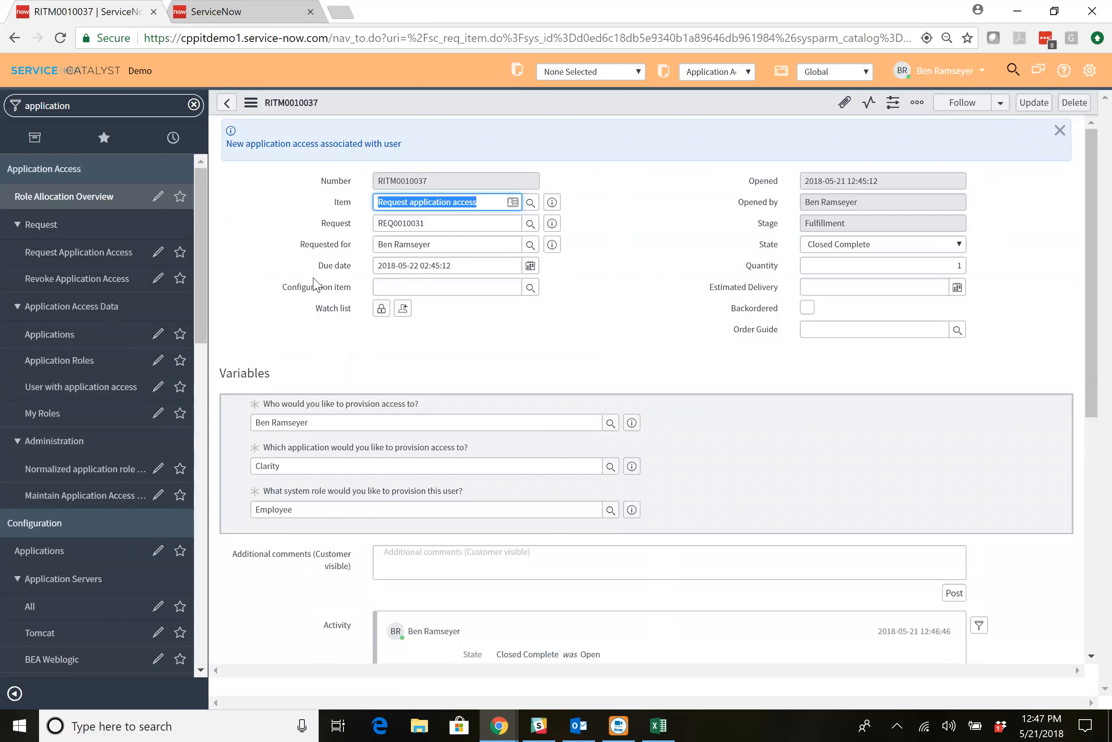
View the list of users with application access sorted by number in descending order, and the signed-in user's own roles.
{"action": "left_click", "coordinate": [89, 383]}
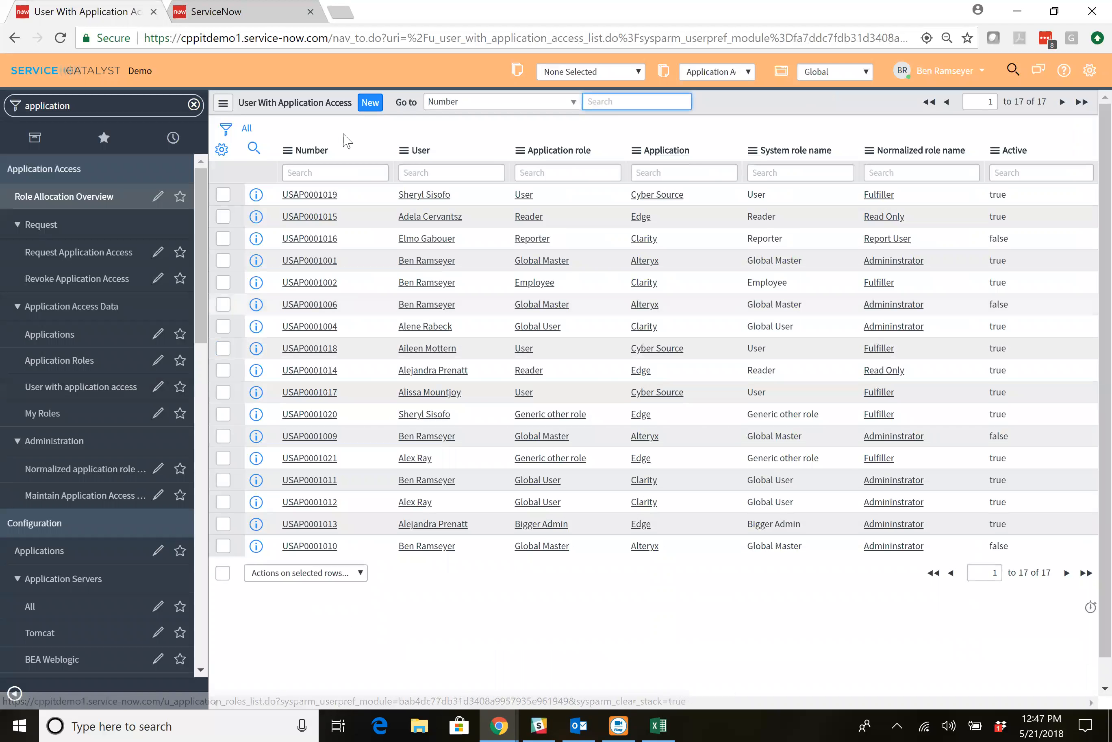
{"action": "left_click", "coordinate": [312, 151]}
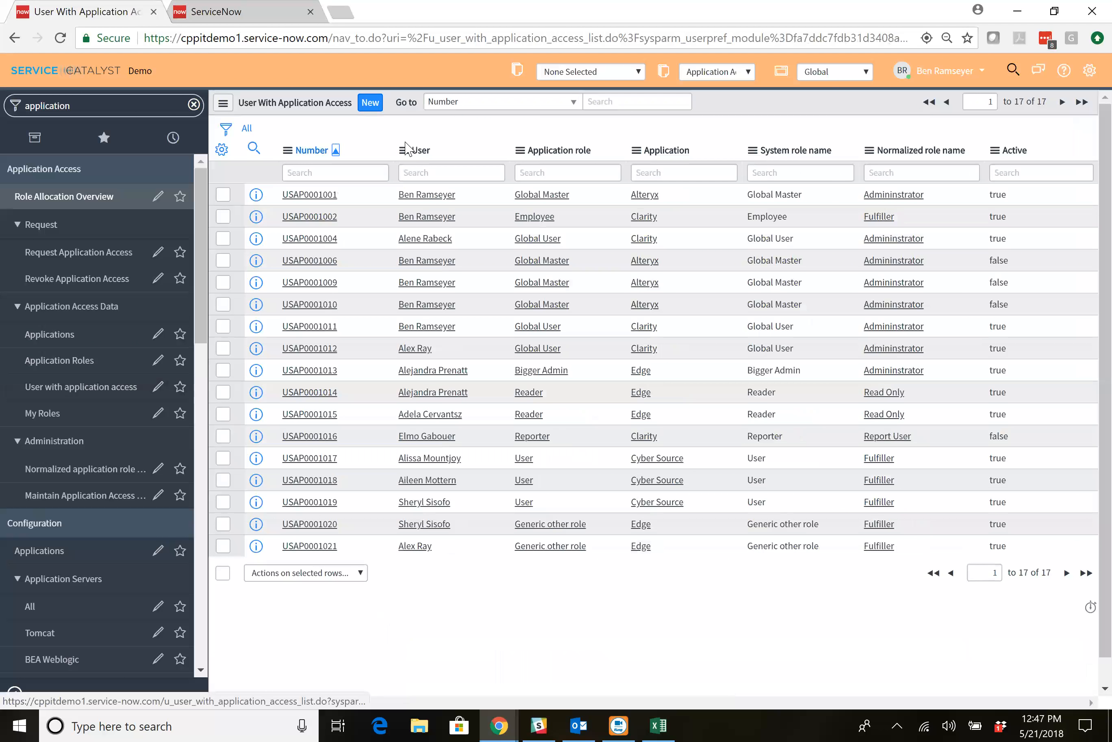
{"action": "left_click", "coordinate": [311, 151]}
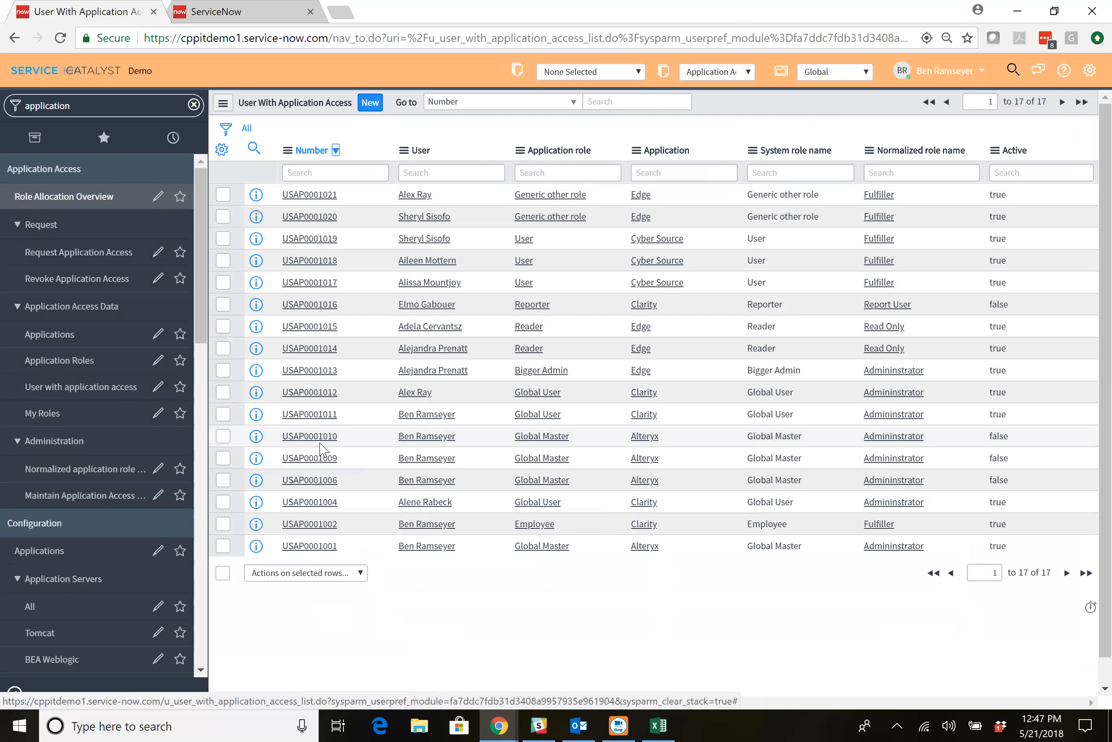
{"action": "left_click", "coordinate": [109, 412]}
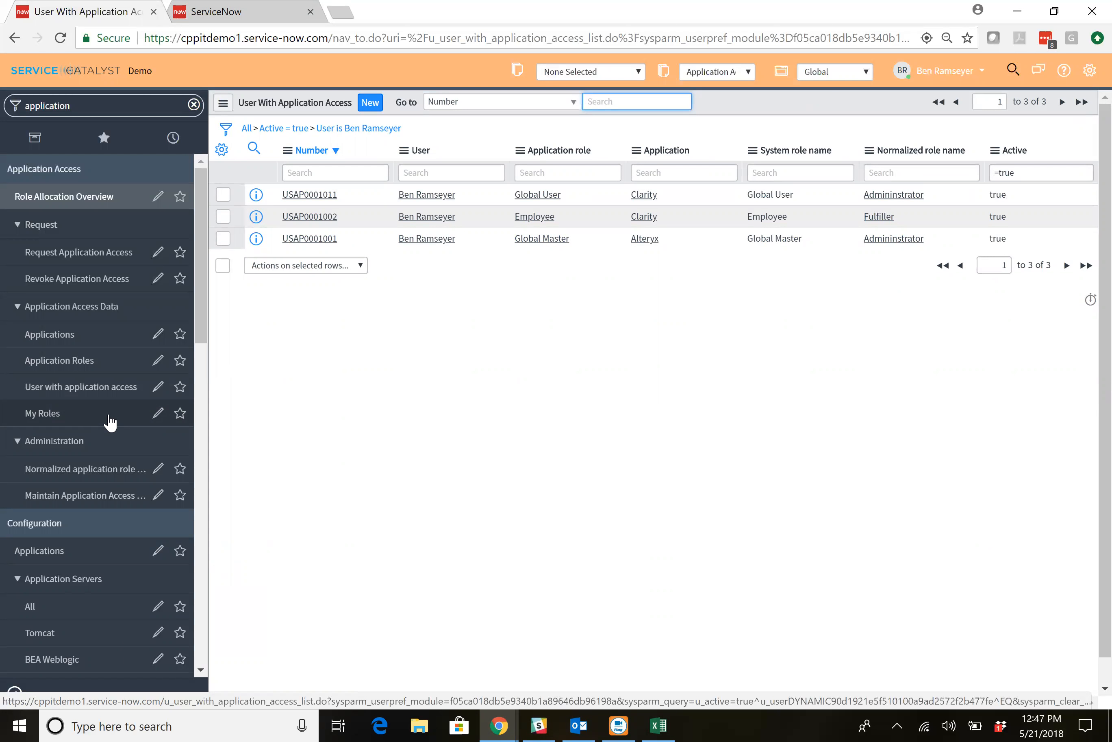
Open the role allocation overview dashboard, filter it to the Clarity application and review its access, role allocation and provisioning charts.
{"action": "left_click", "coordinate": [88, 199]}
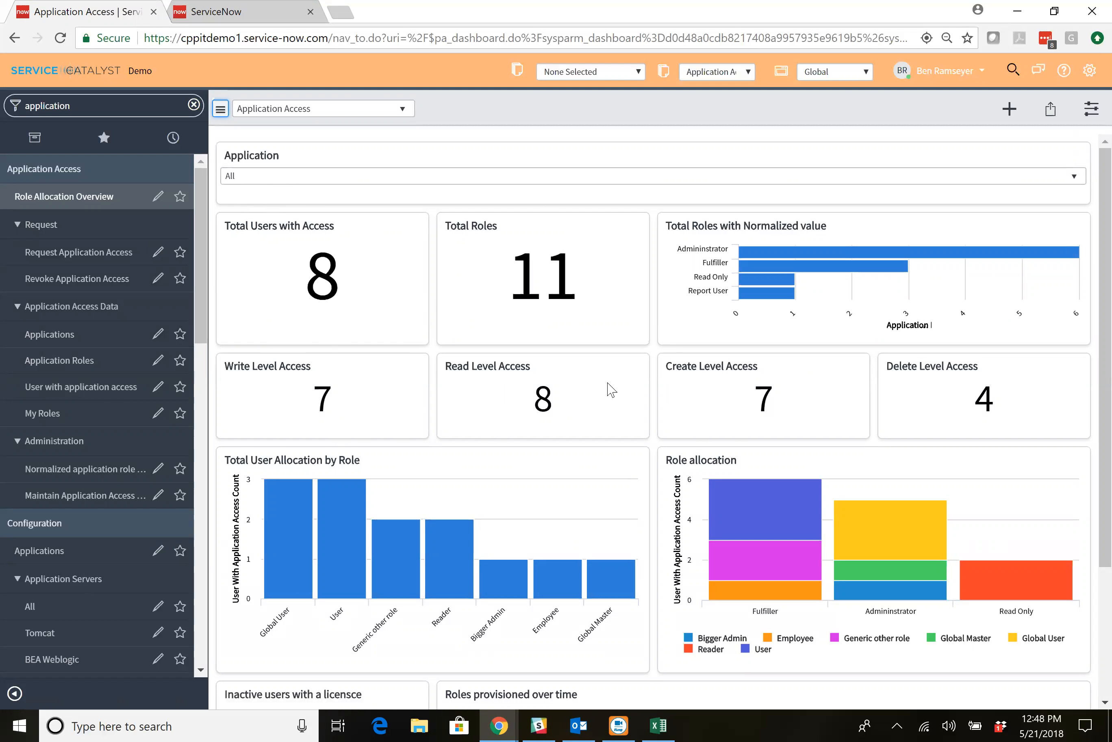
{"action": "left_click", "coordinate": [581, 177]}
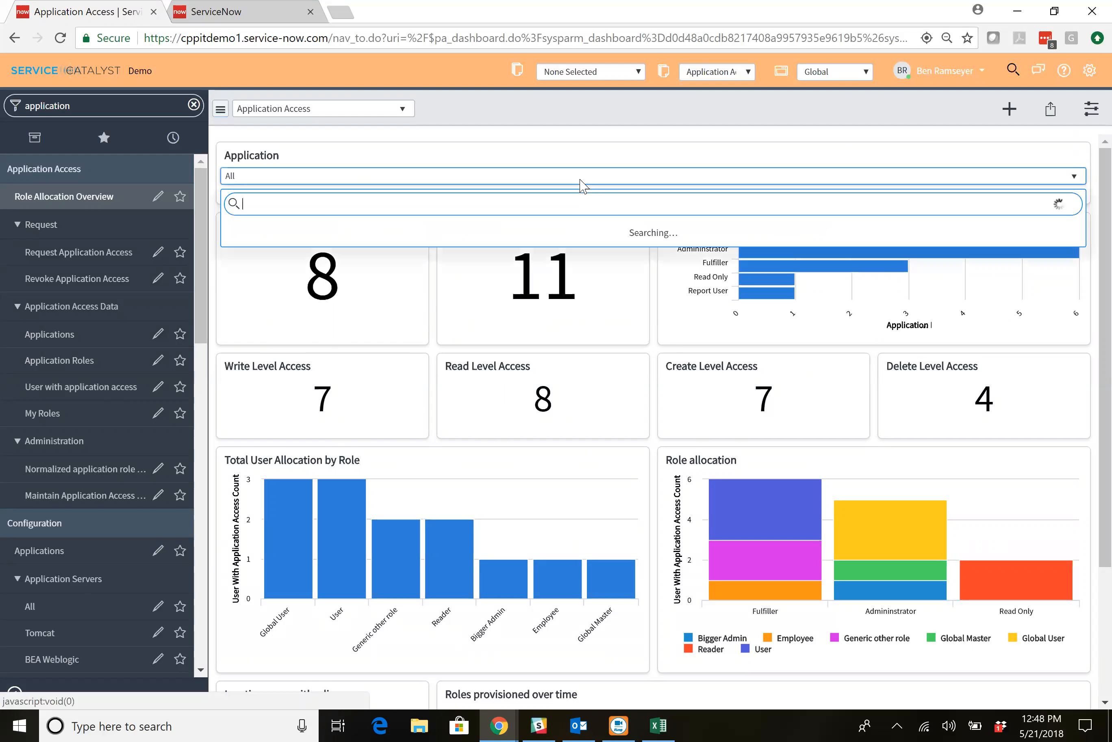
{"action": "type", "text": "cla"}
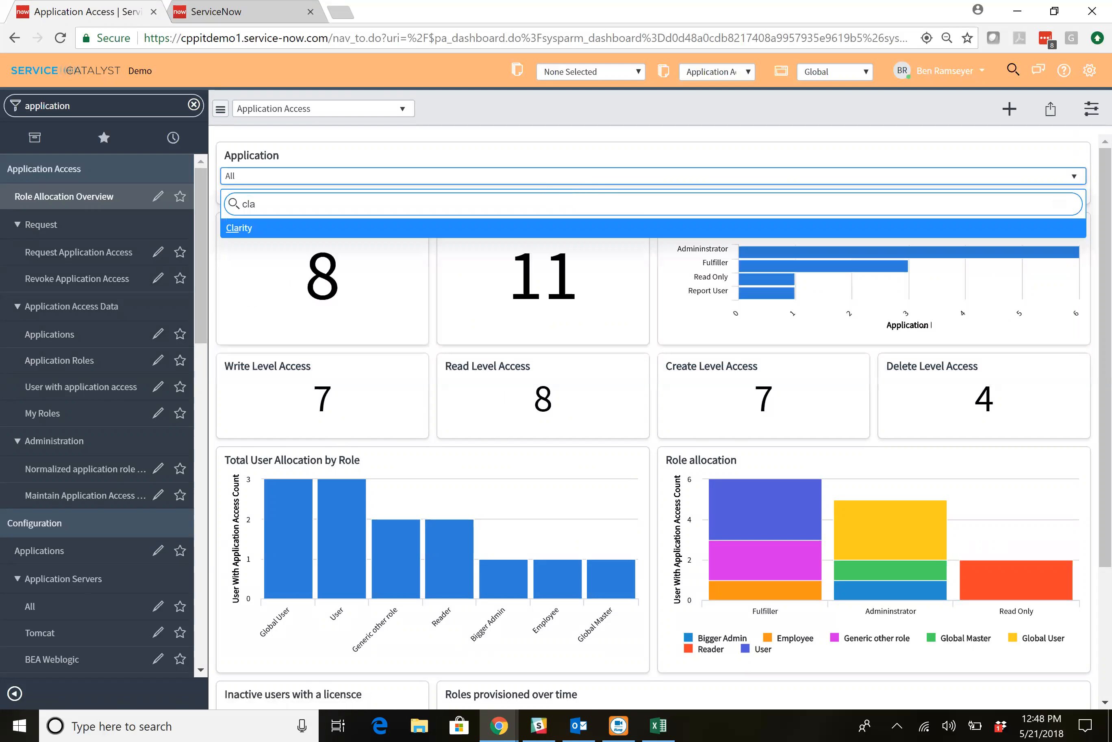
{"action": "left_click", "coordinate": [467, 233]}
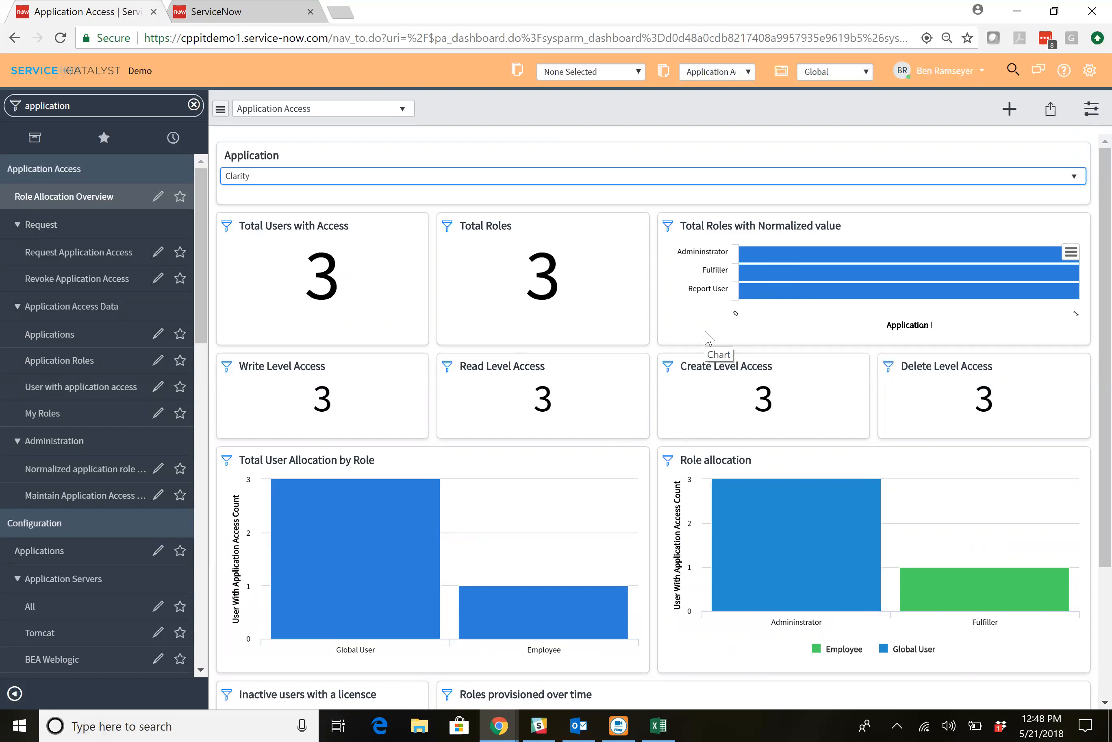
{"action": "scroll", "coordinate": [709, 338], "scroll_direction": "down", "scroll_amount": 3}
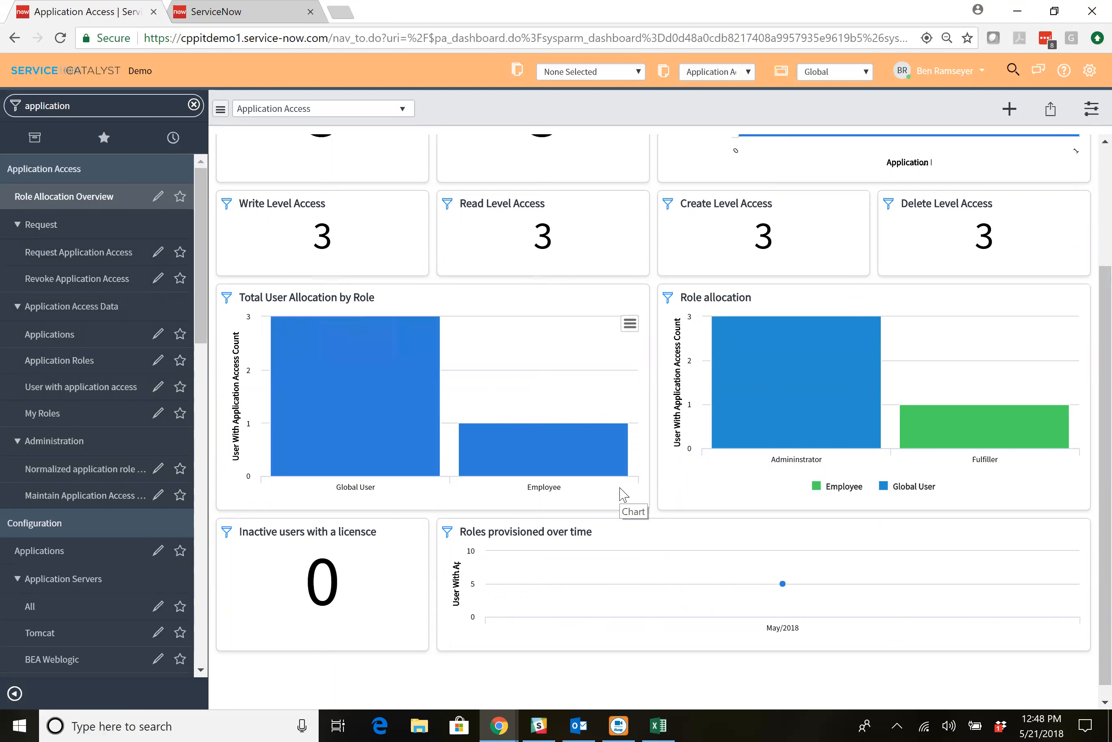
{"action": "mouse_move", "coordinate": [781, 584]}
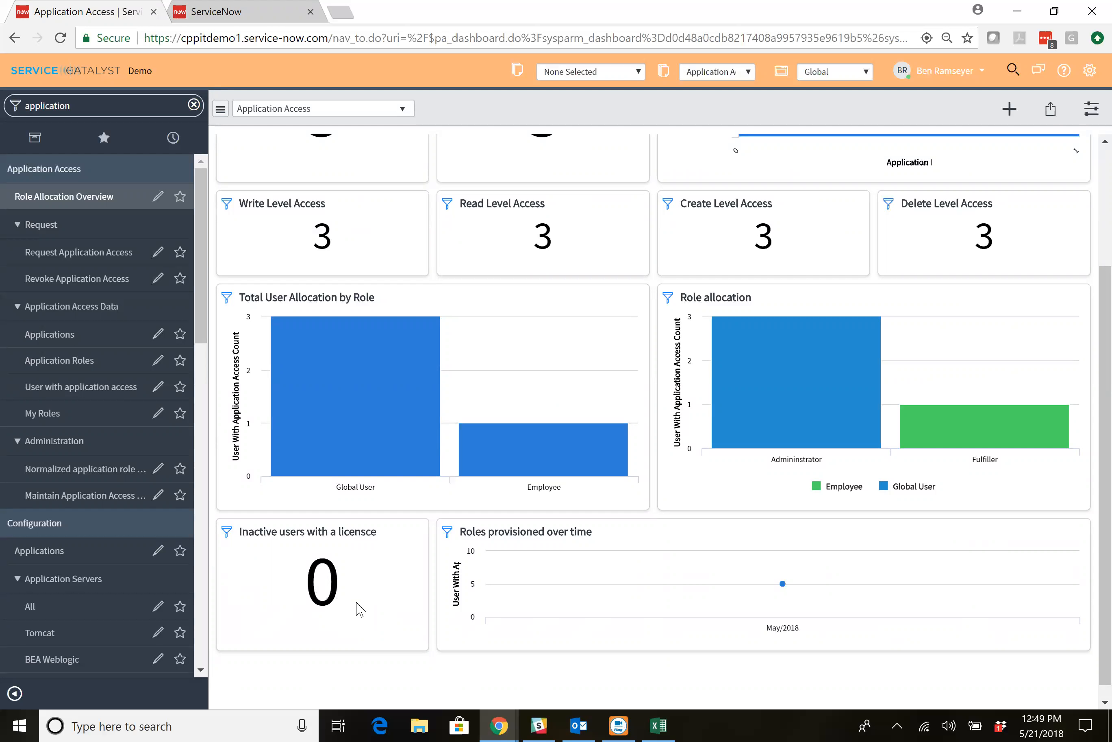
{"action": "scroll", "coordinate": [358, 605], "scroll_direction": "up", "scroll_amount": 3}
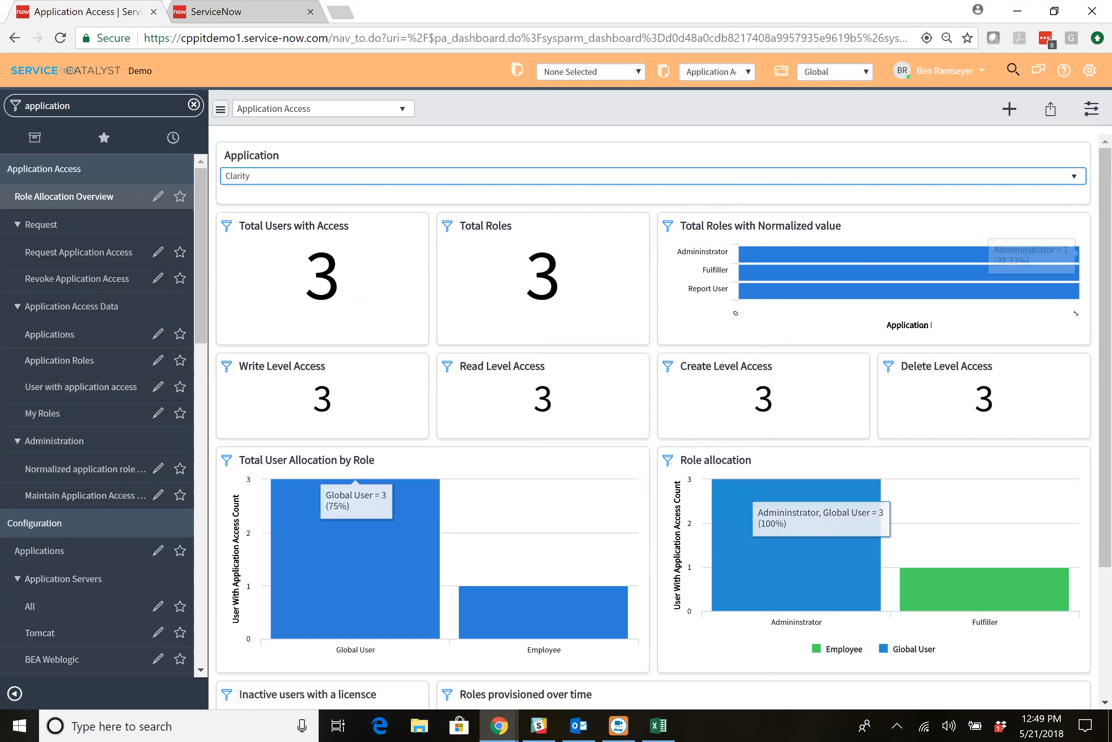
Start a revoke application access request for the signed-in user and limit it to Specific application access.
{"action": "left_click", "coordinate": [66, 281]}
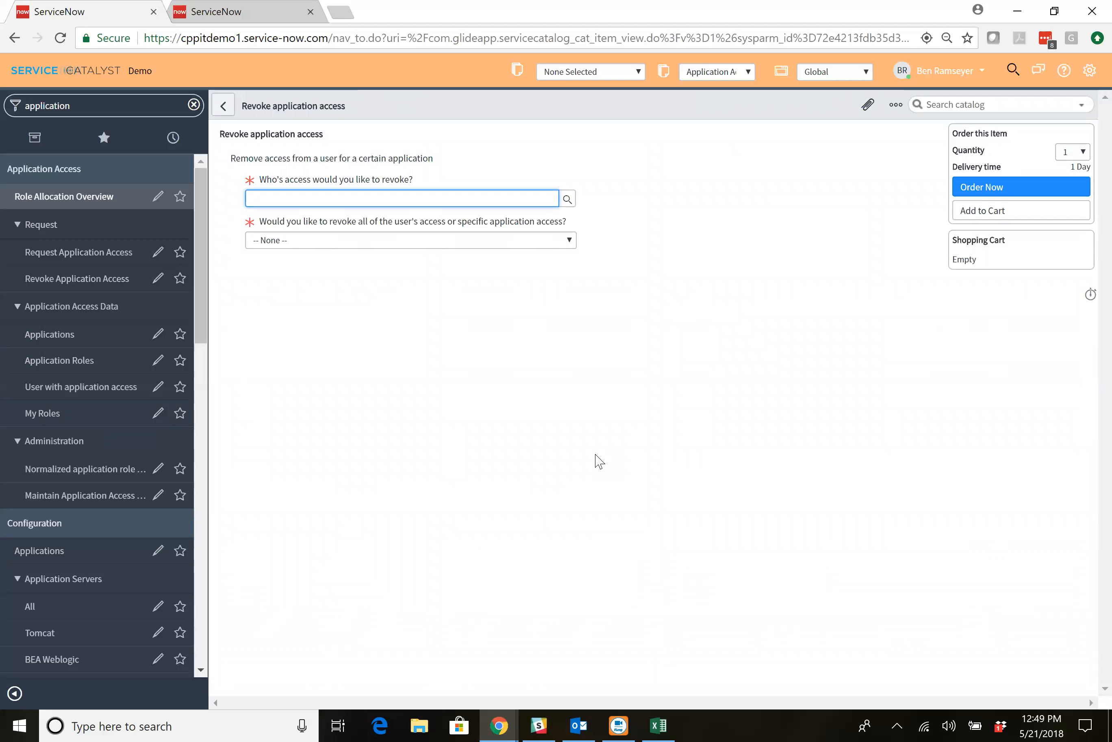
{"action": "type", "text": "n"}
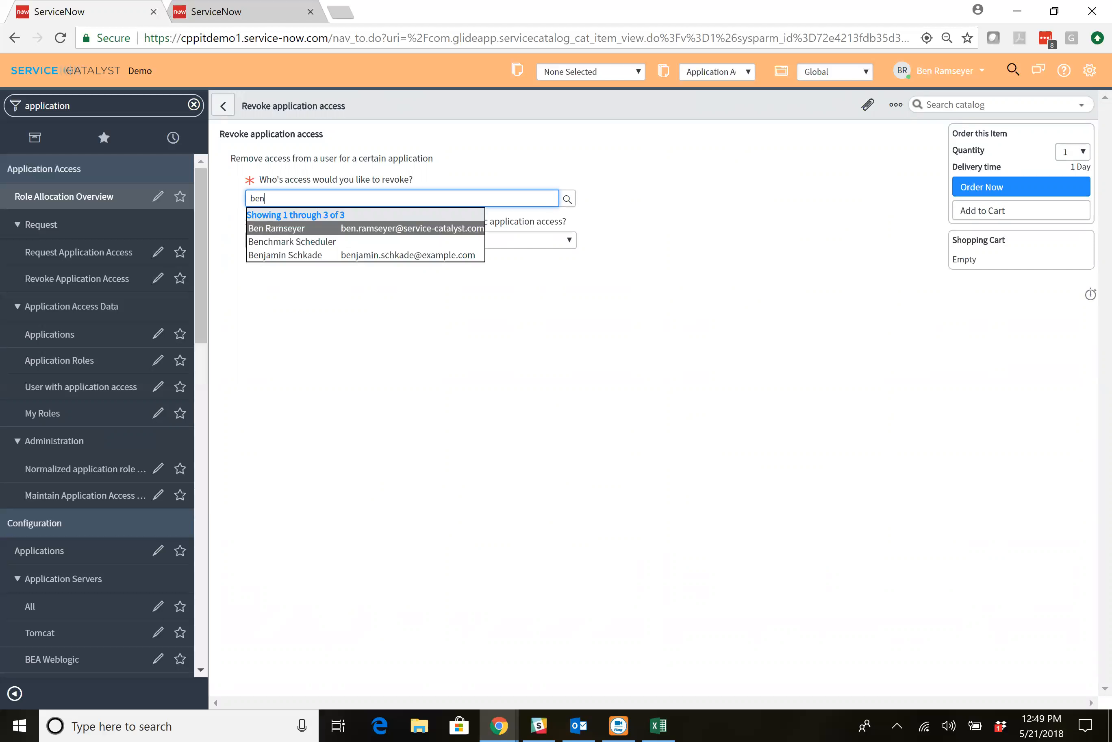
{"action": "left_click", "coordinate": [415, 233]}
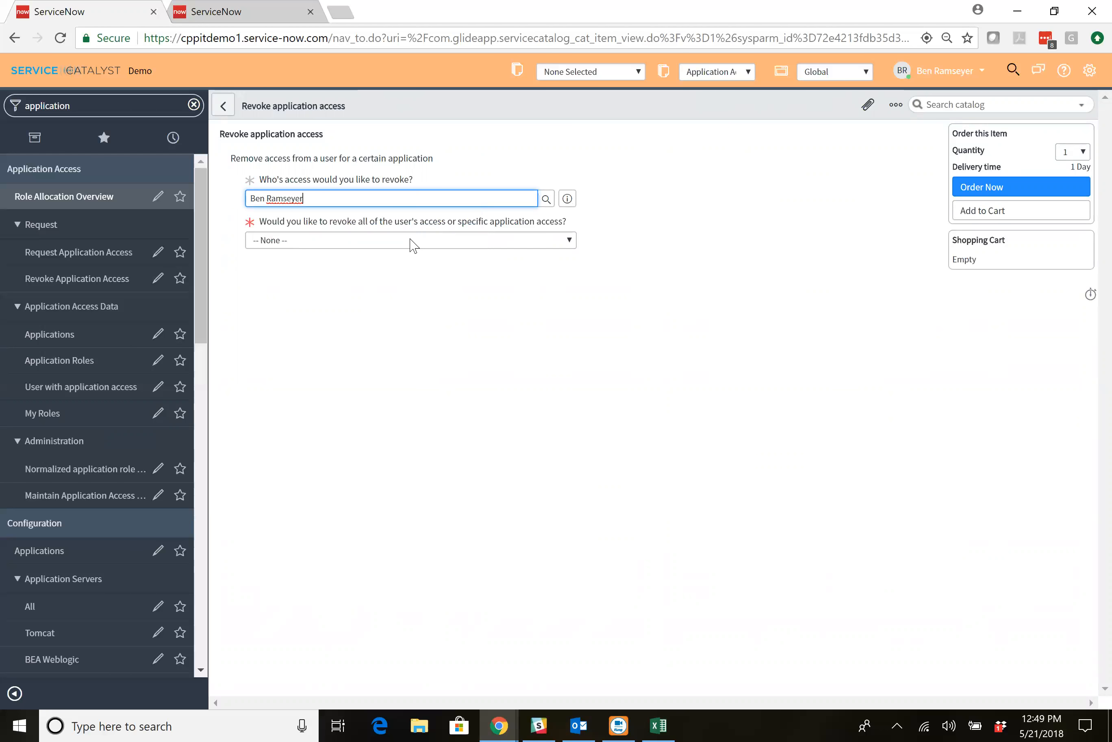
{"action": "left_click", "coordinate": [412, 245]}
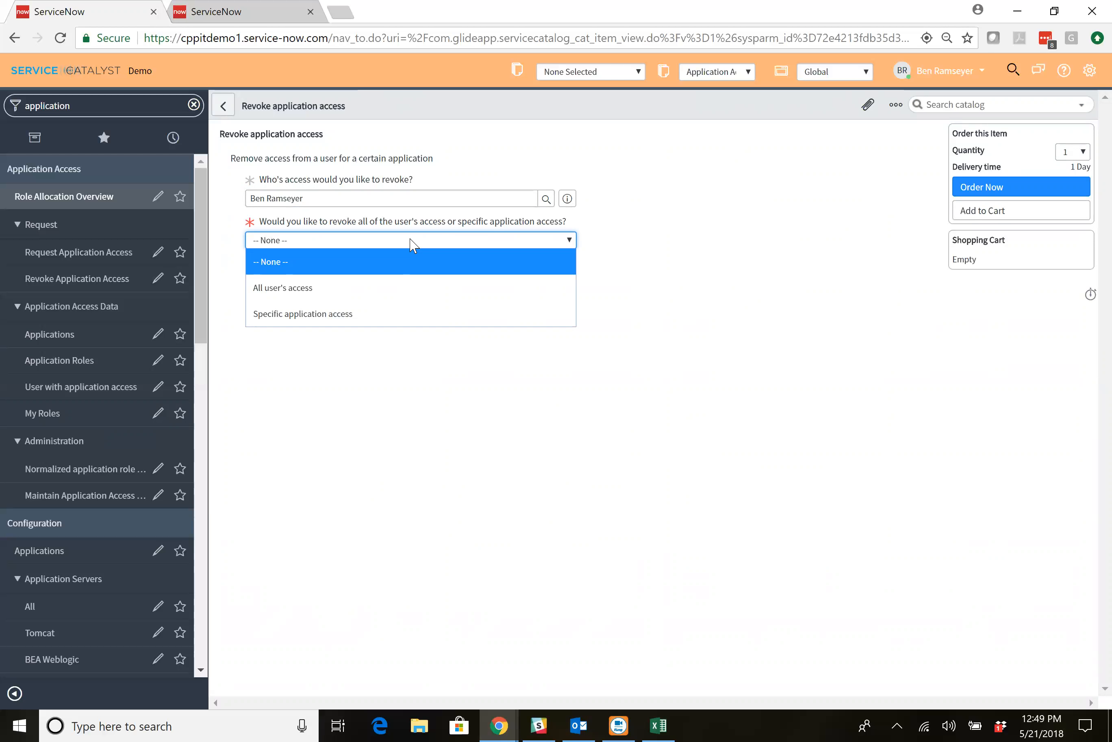
{"action": "left_click", "coordinate": [401, 287]}
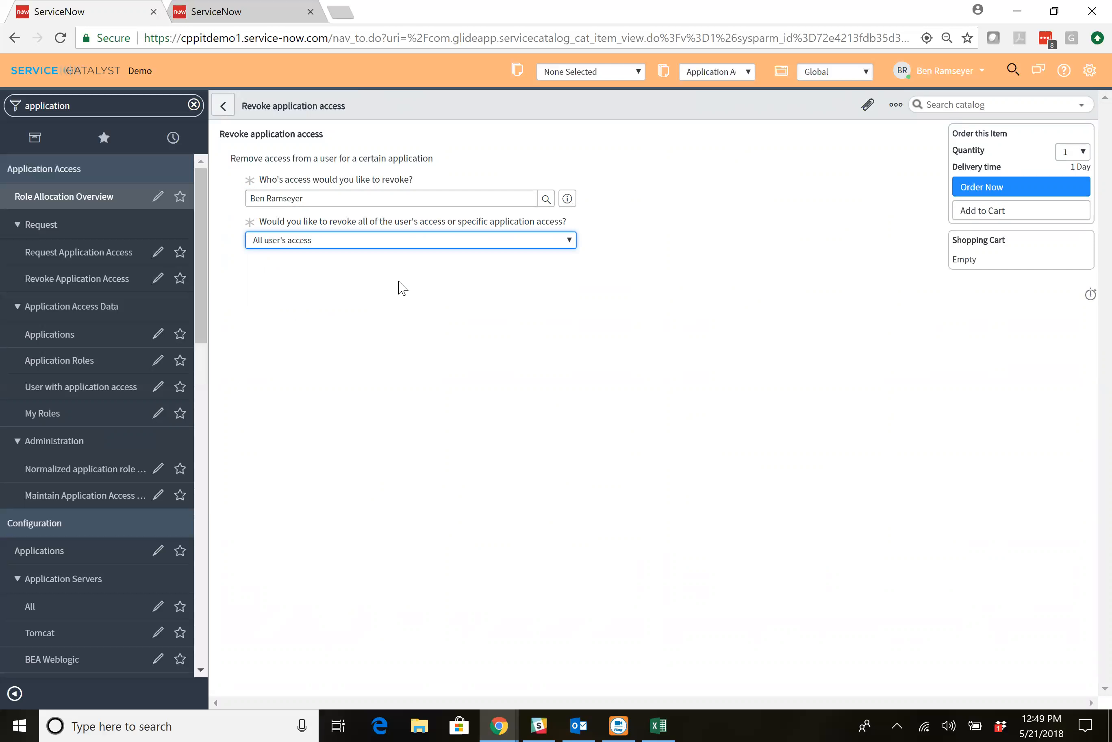
{"action": "left_click", "coordinate": [392, 244]}
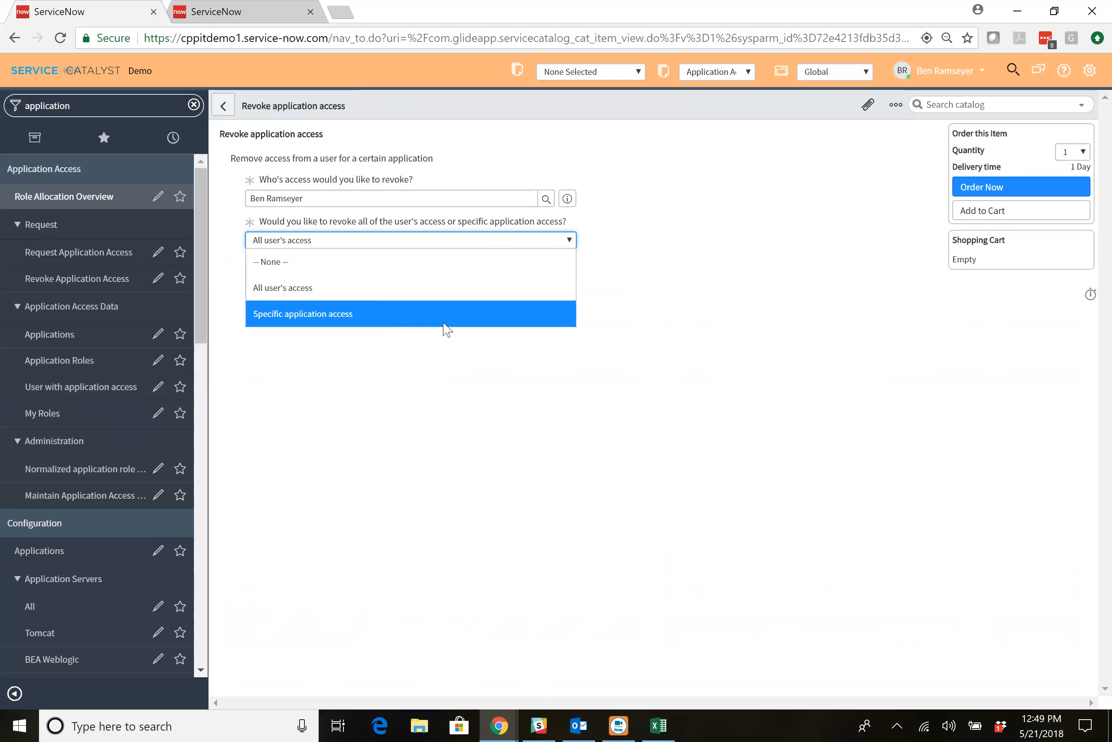
{"action": "left_click", "coordinate": [369, 318]}
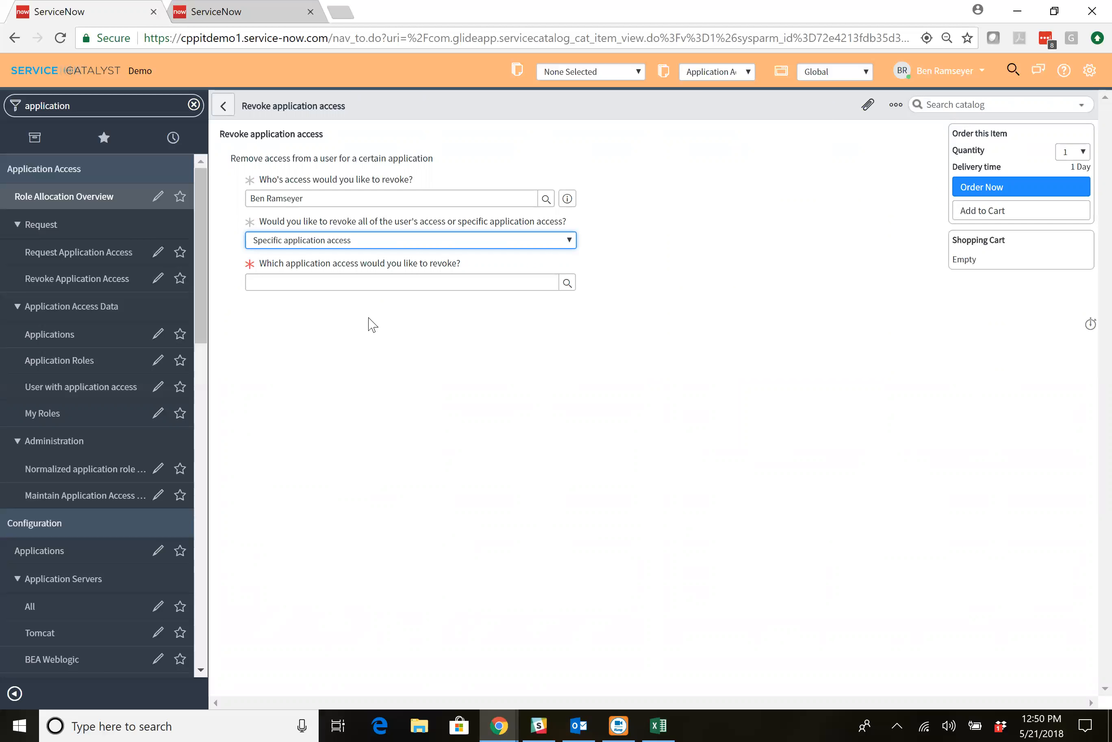
Choose the user's Clarity Global User access record as the access to revoke and order the request.
{"action": "left_click", "coordinate": [568, 282]}
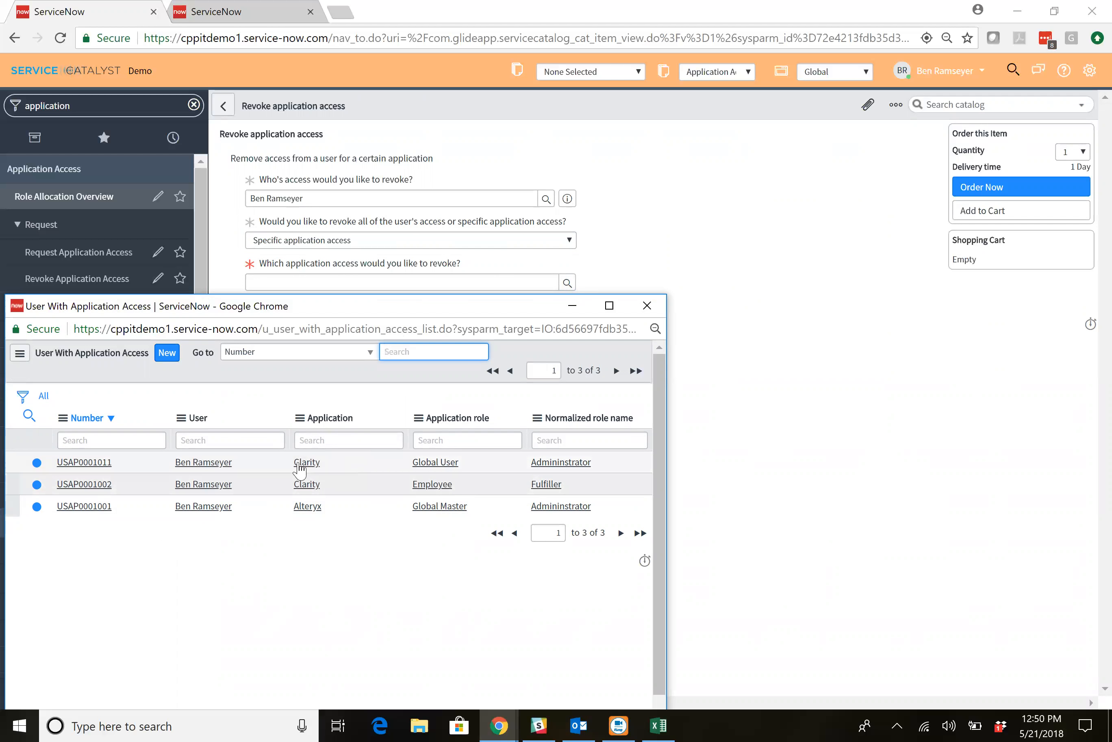
{"action": "left_click", "coordinate": [95, 462]}
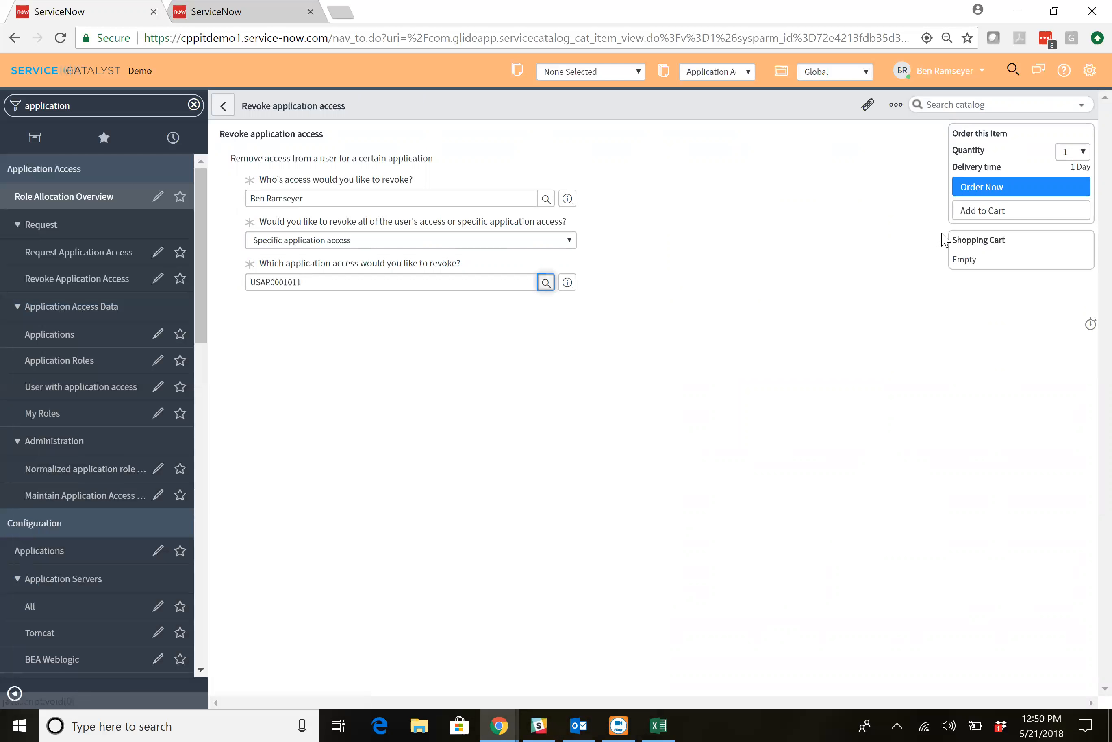
{"action": "left_click", "coordinate": [970, 189]}
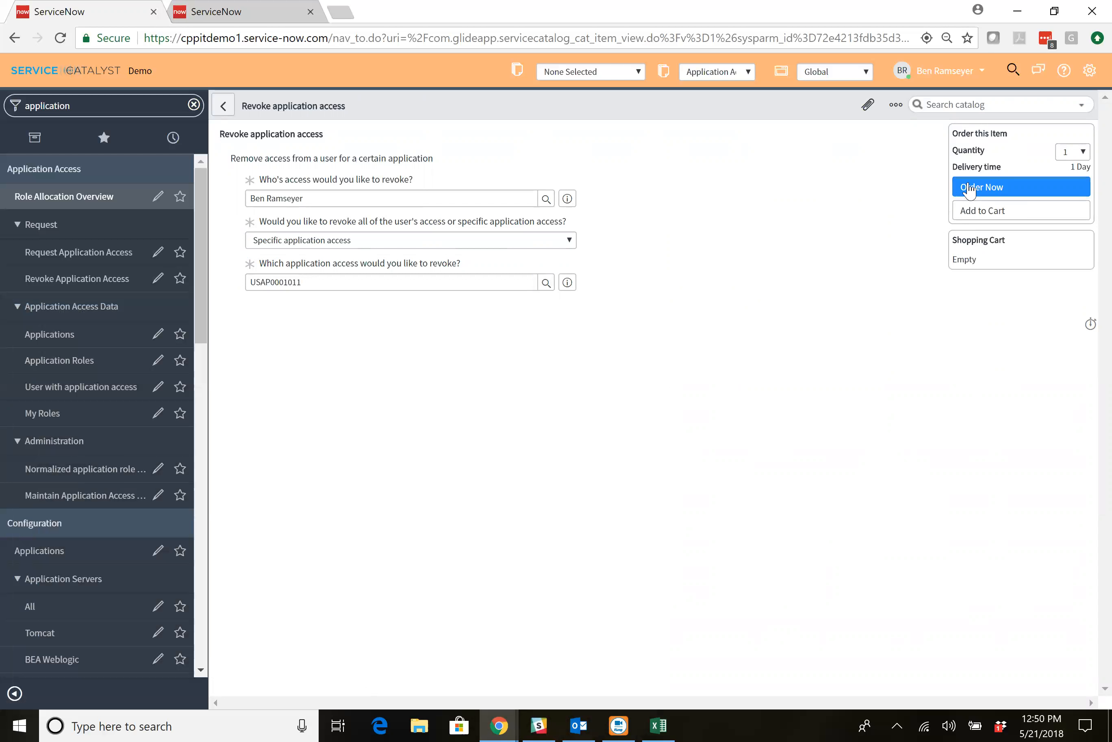
{"action": "left_click", "coordinate": [970, 189]}
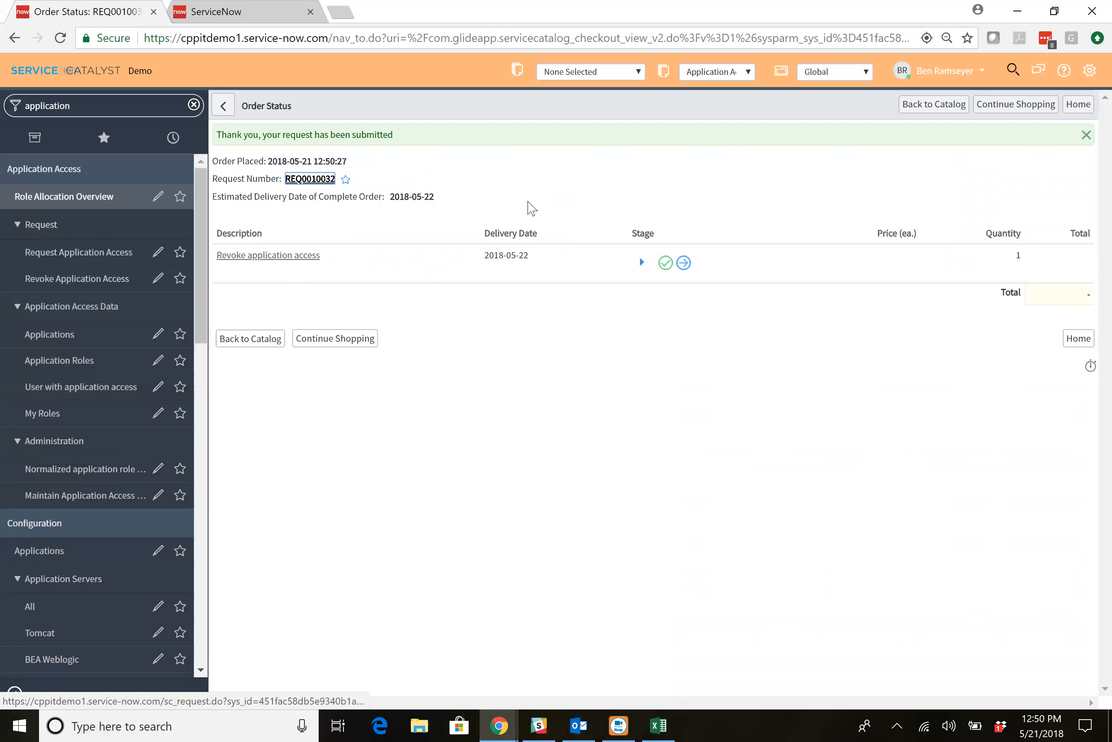
Open the revoke request's item from the order, review its variables and catalog task, and show its workflow.
{"action": "left_click", "coordinate": [299, 265]}
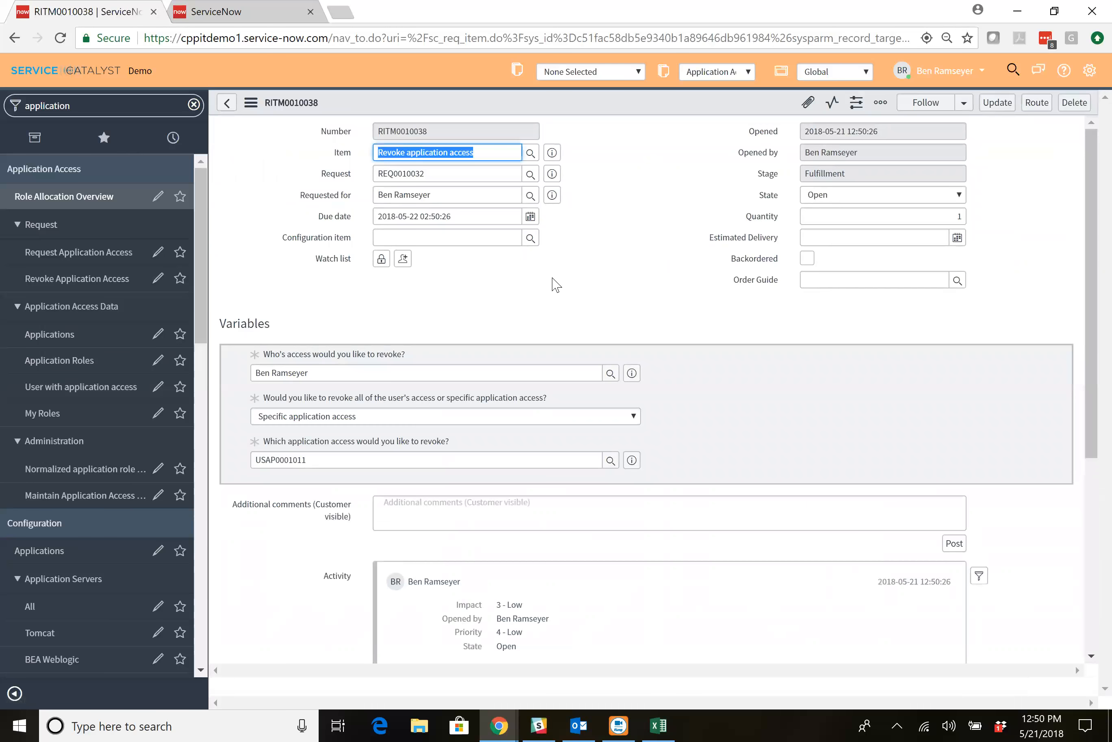
{"action": "scroll", "coordinate": [555, 285], "scroll_direction": "down", "scroll_amount": 5}
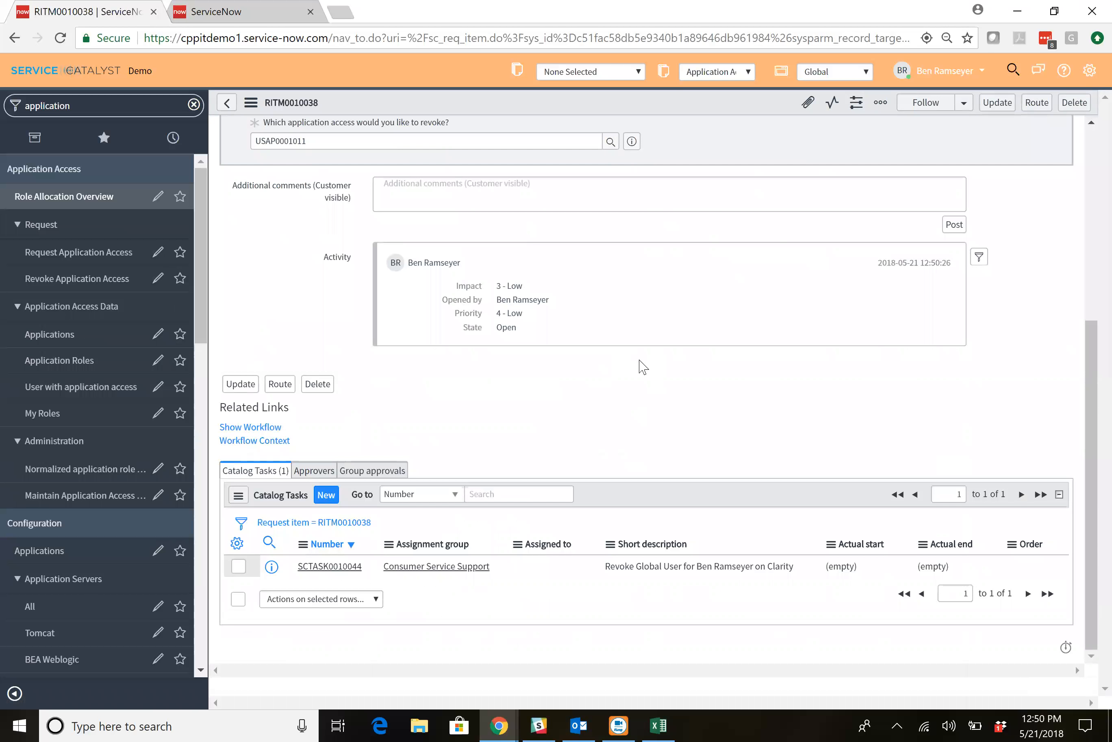
{"action": "scroll", "coordinate": [474, 455], "scroll_direction": "up", "scroll_amount": 5}
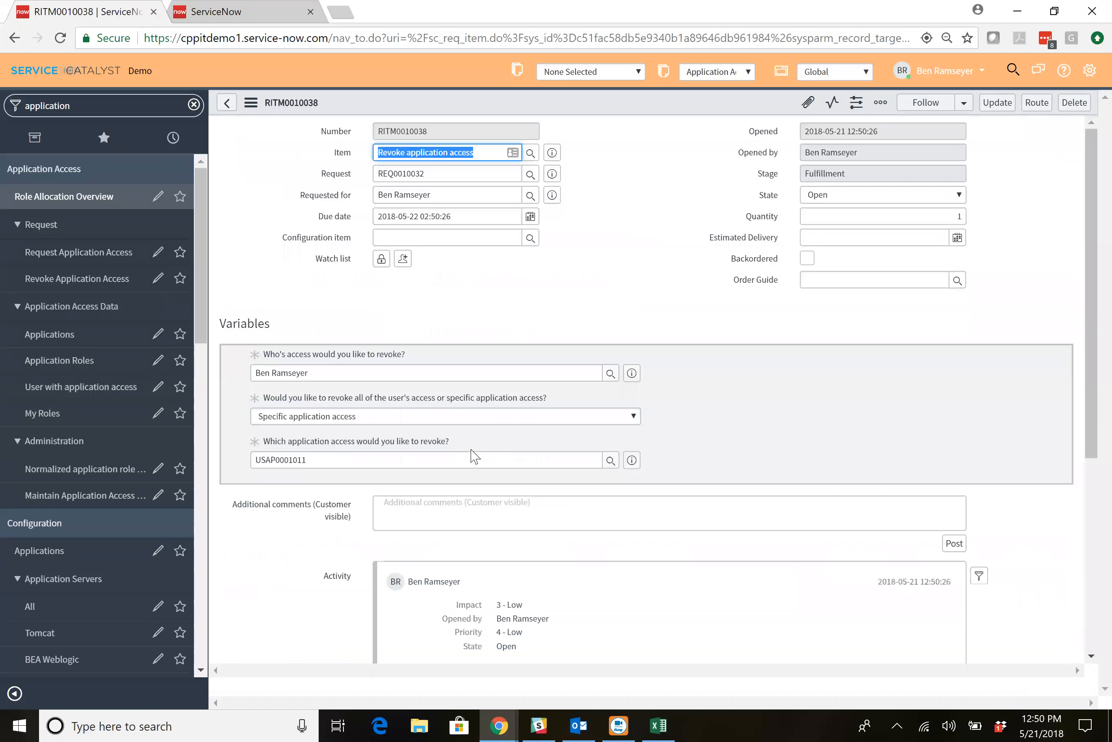
{"action": "scroll", "coordinate": [474, 455], "scroll_direction": "down", "scroll_amount": 5}
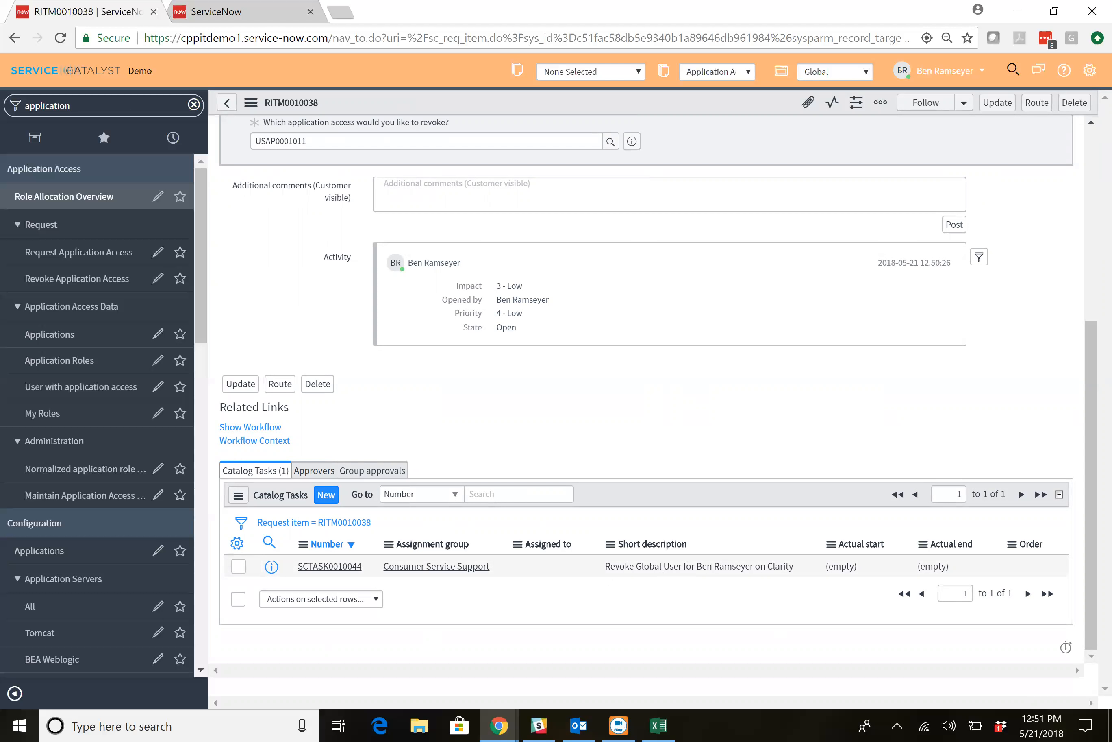
{"action": "left_click", "coordinate": [265, 427]}
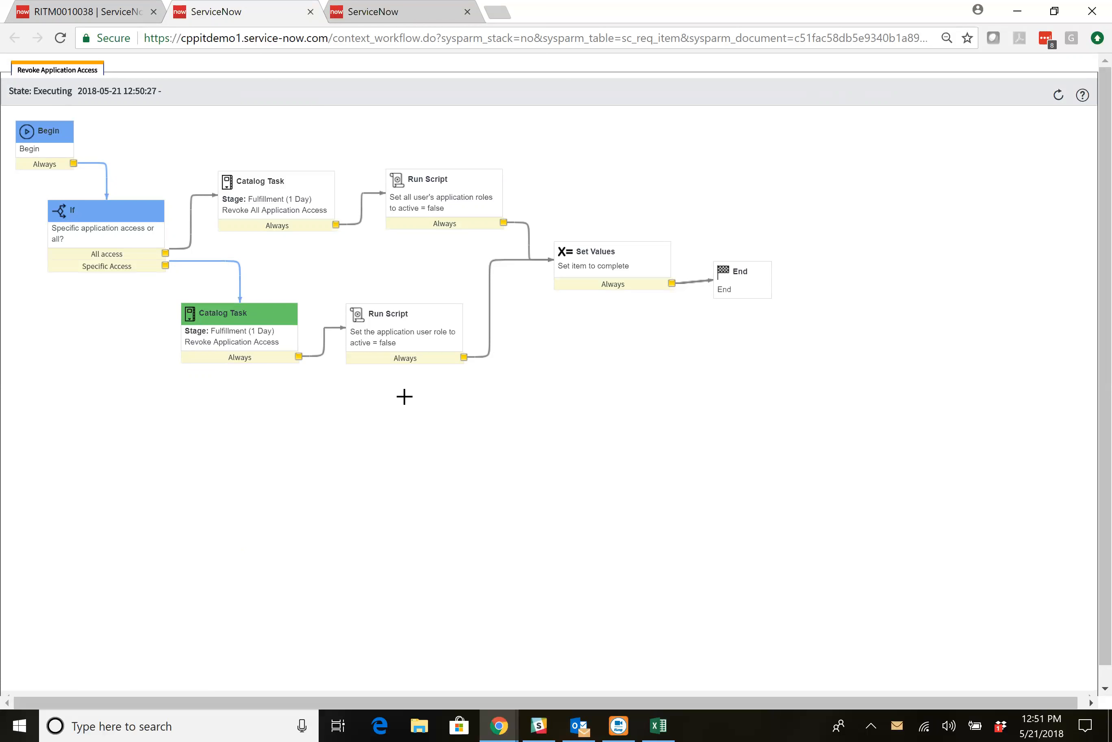
Close the catalog task of the revoke application access request and refresh its workflow diagram to check its progress.
{"action": "left_click", "coordinate": [91, 11]}
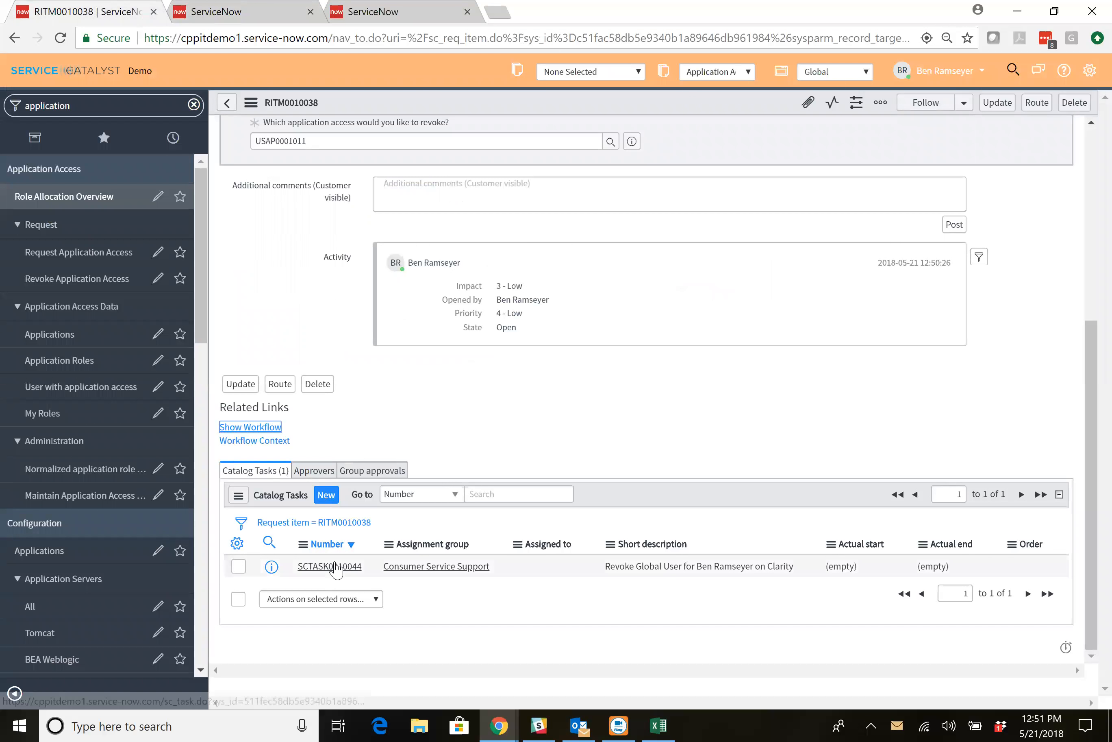
{"action": "left_click", "coordinate": [337, 568]}
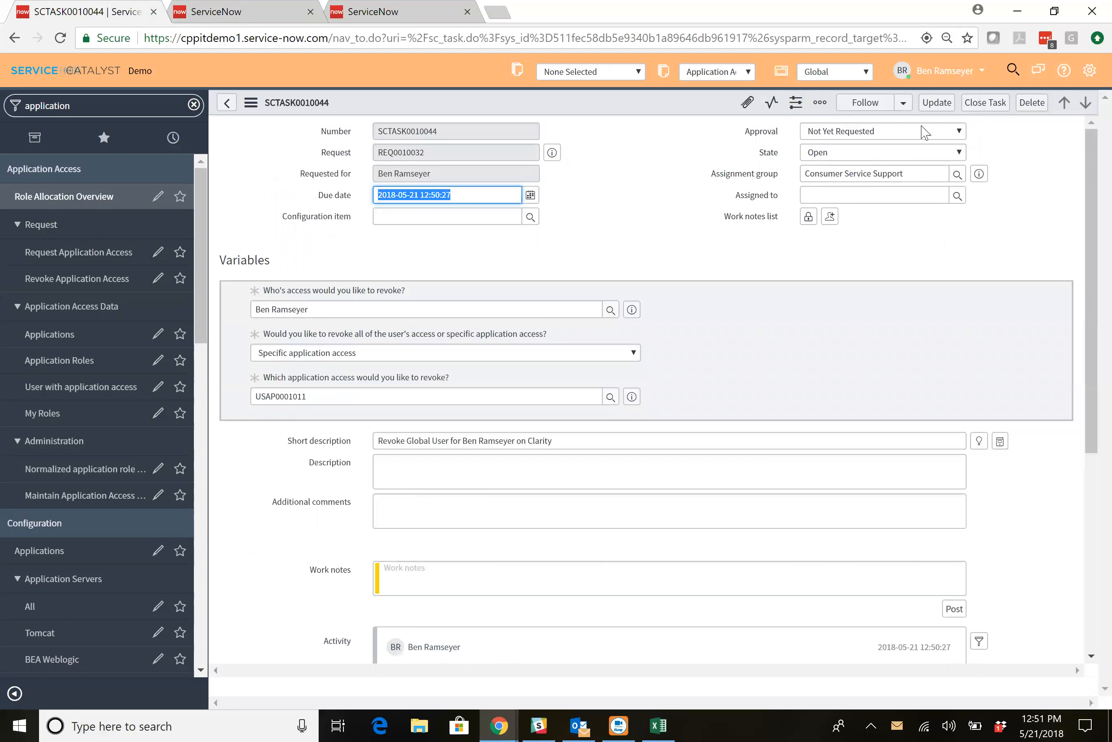
{"action": "left_click", "coordinate": [987, 109]}
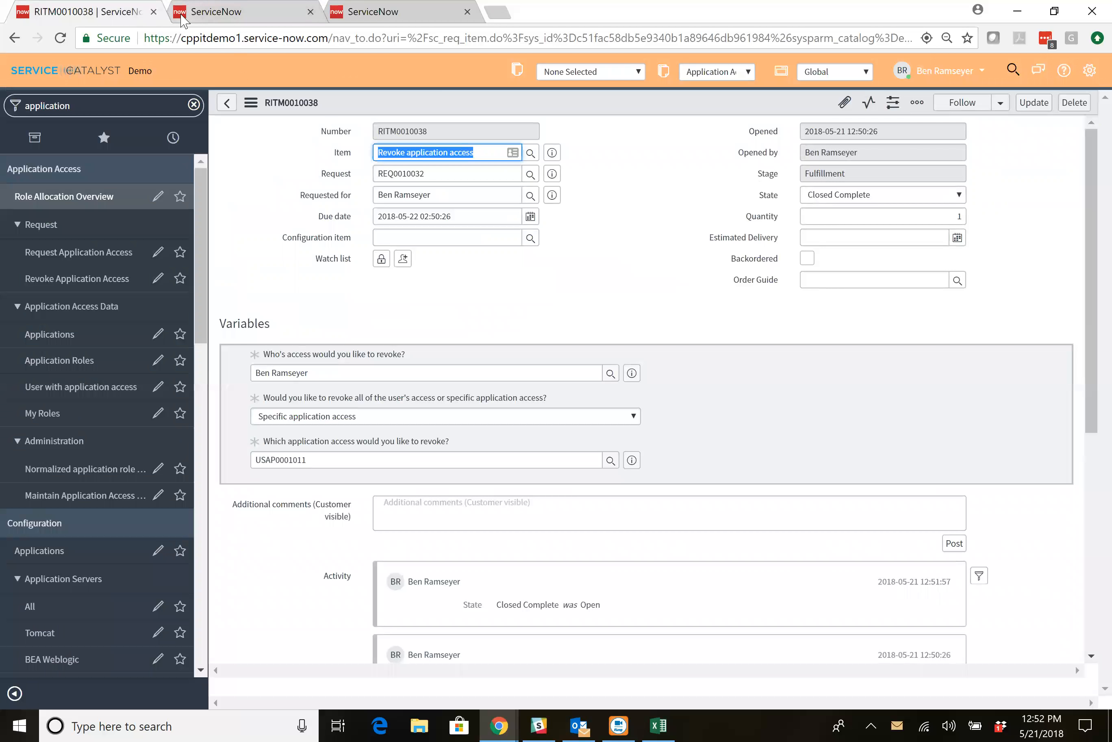
{"action": "left_click", "coordinate": [216, 12]}
{"action": "left_click", "coordinate": [1058, 94]}
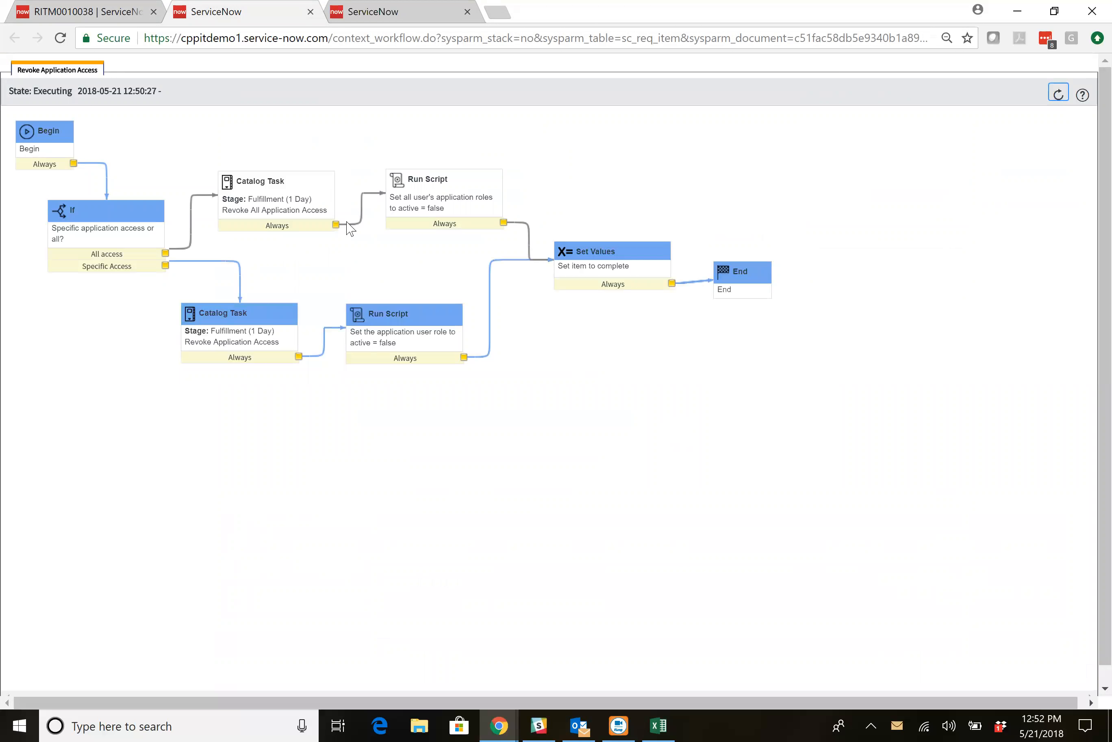
Open the signed-in user's own application roles and remove the active-only condition to include inactive access records.
{"action": "left_click", "coordinate": [115, 8]}
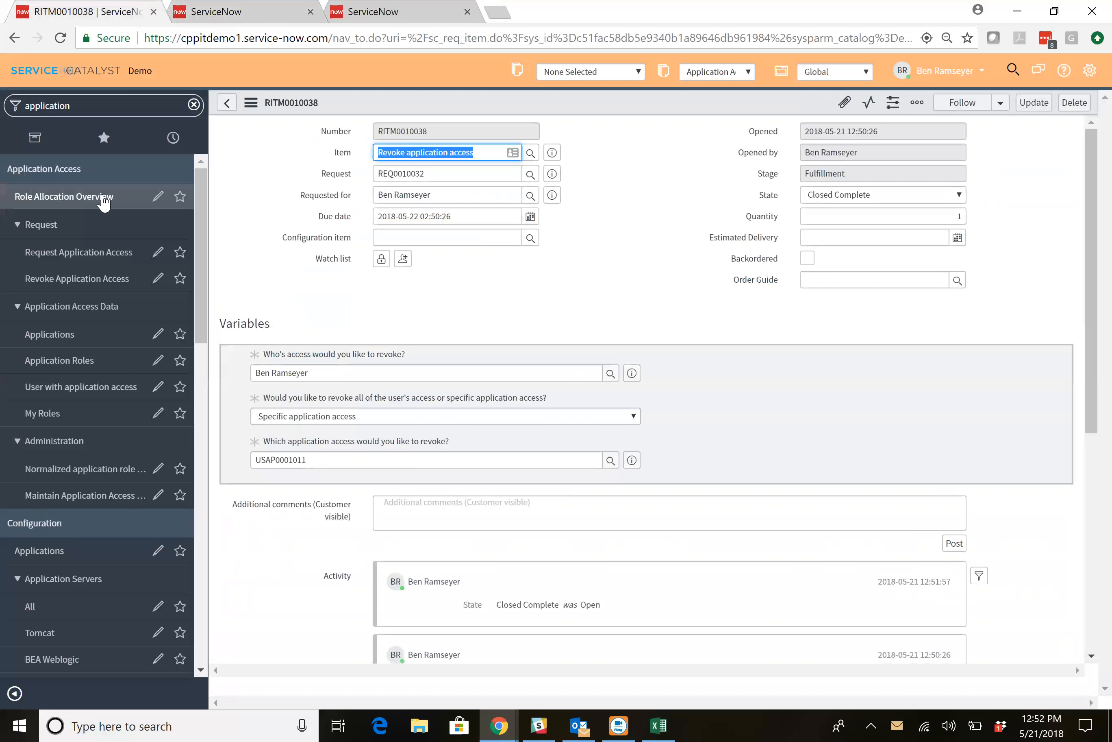
{"action": "left_click", "coordinate": [81, 414]}
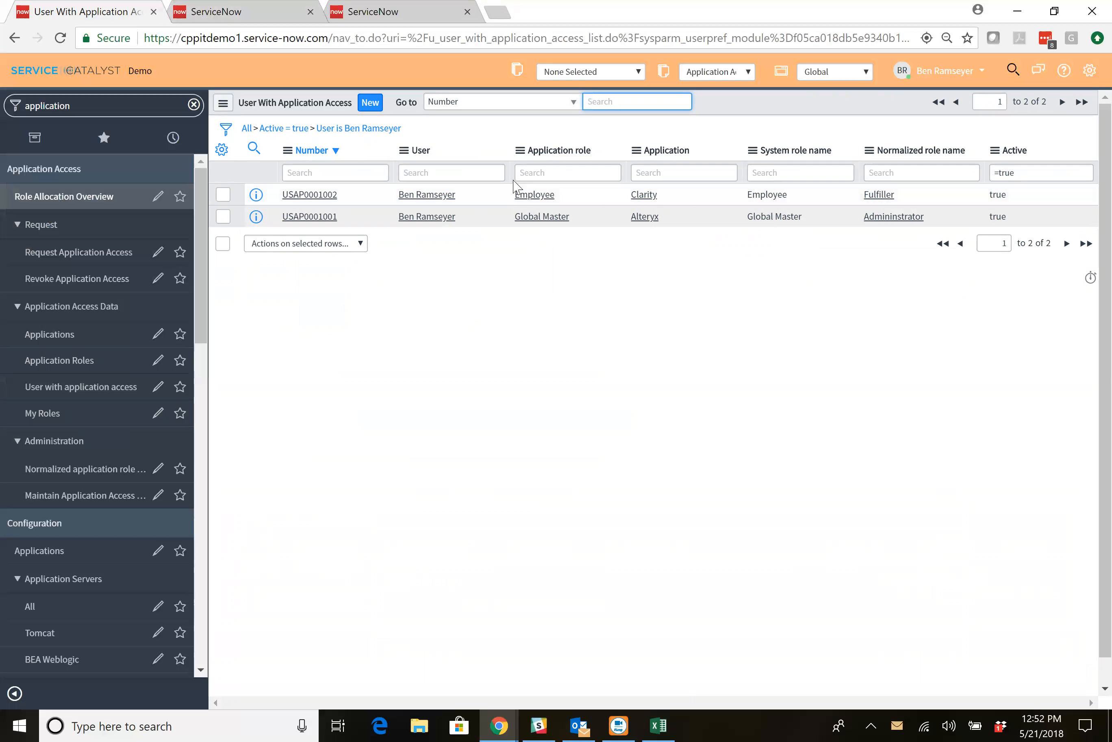
{"action": "left_click", "coordinate": [257, 130]}
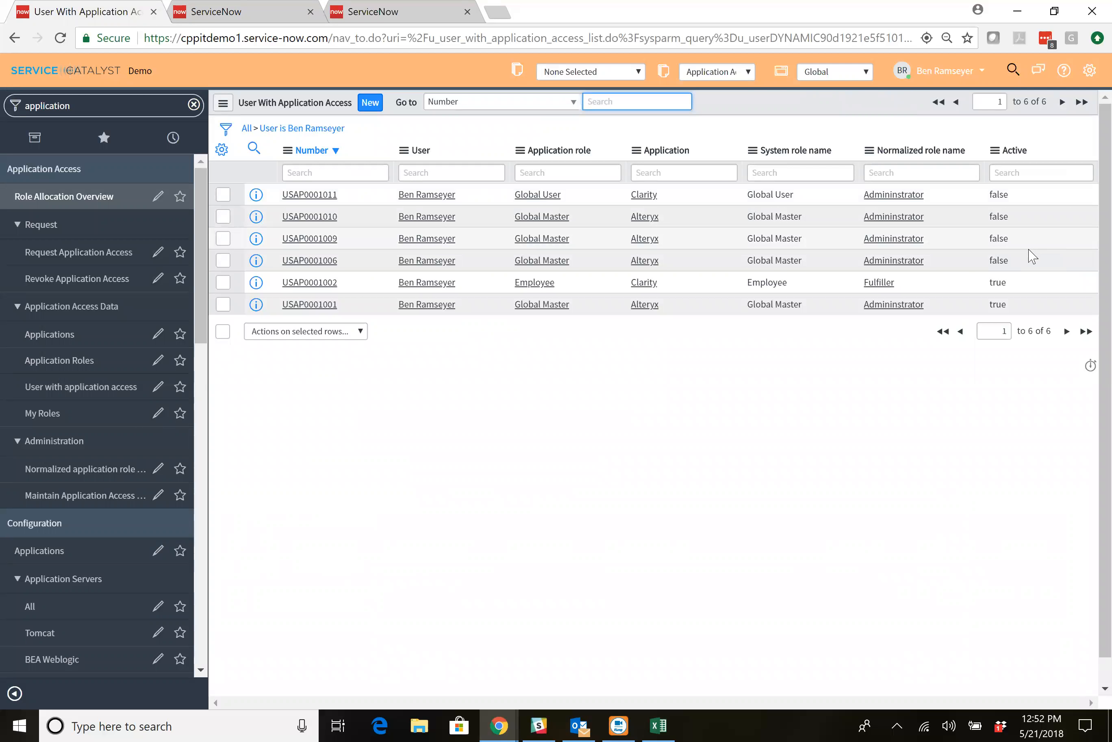
Reopen the role allocation overview dashboard and filter it to the Alteryx application.
{"action": "left_click", "coordinate": [112, 200]}
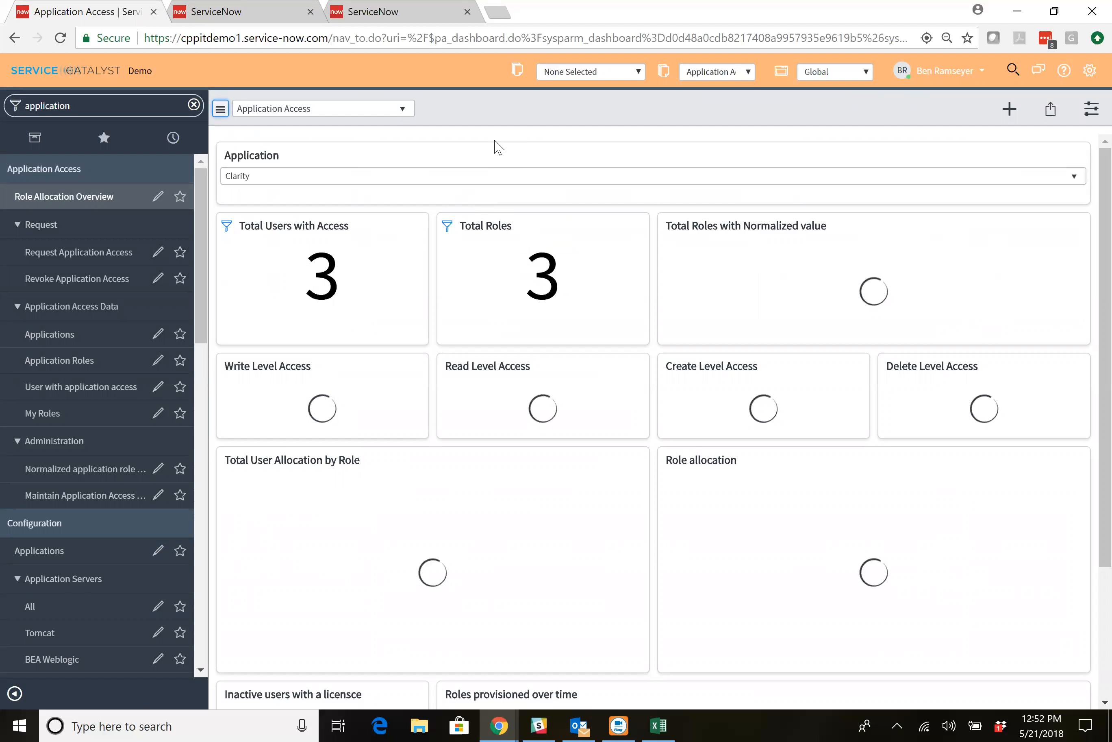
{"action": "left_click", "coordinate": [477, 184]}
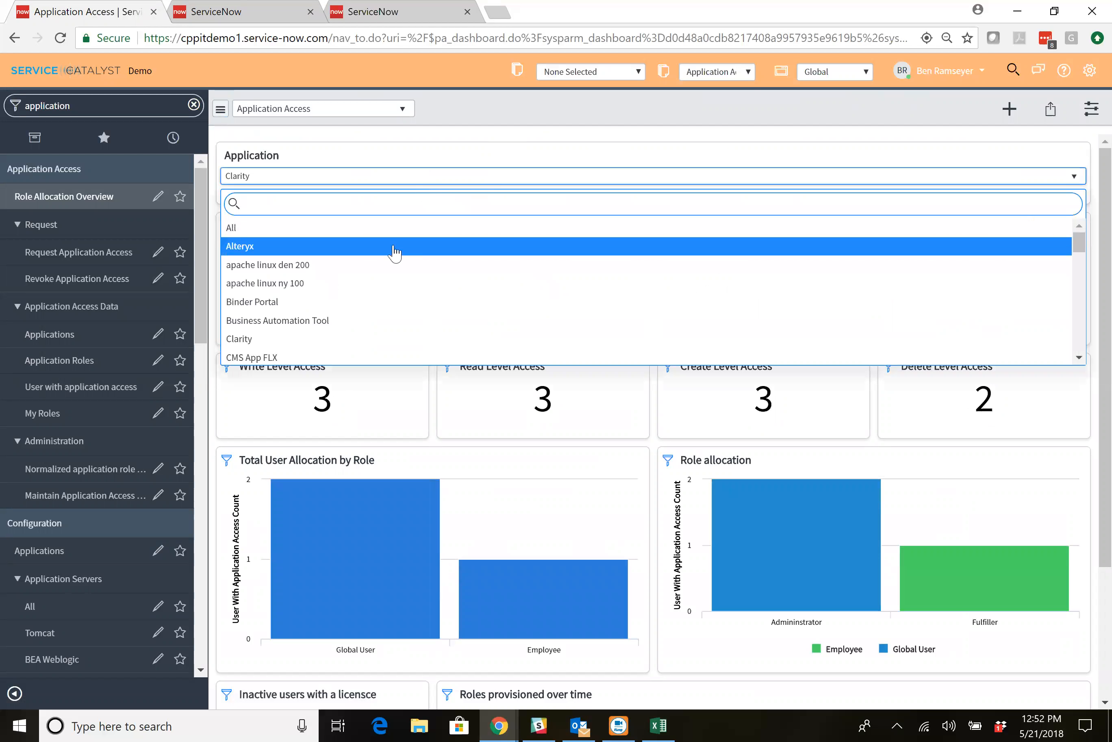
{"action": "left_click", "coordinate": [393, 251]}
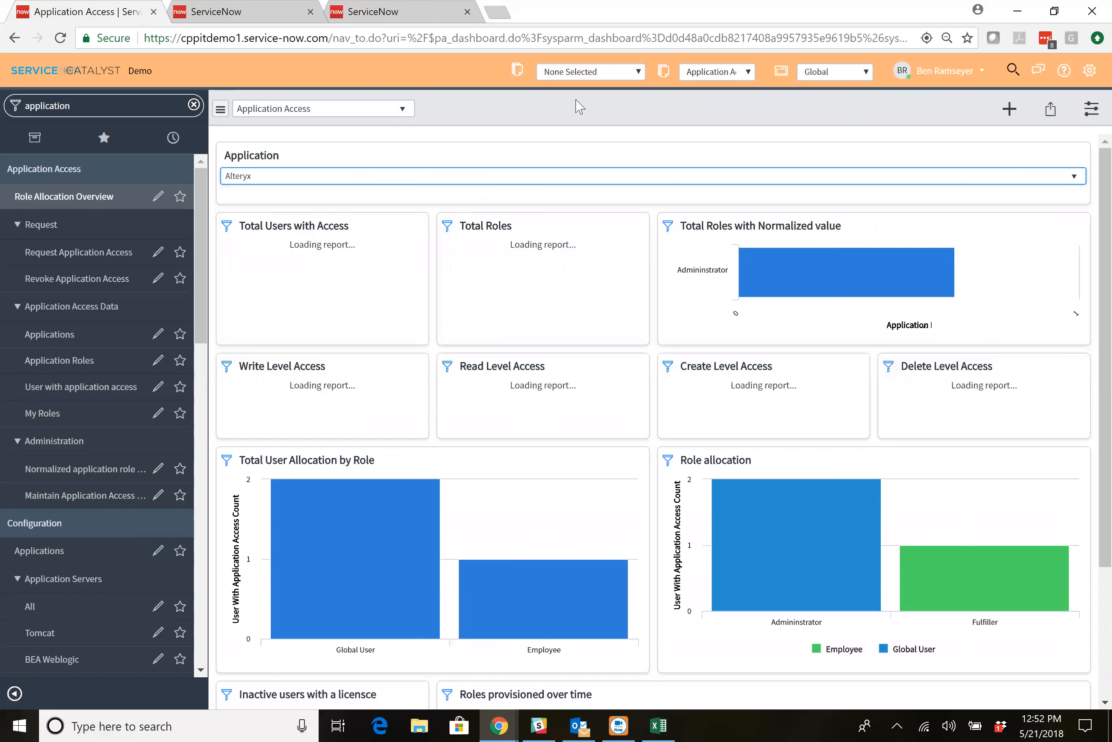